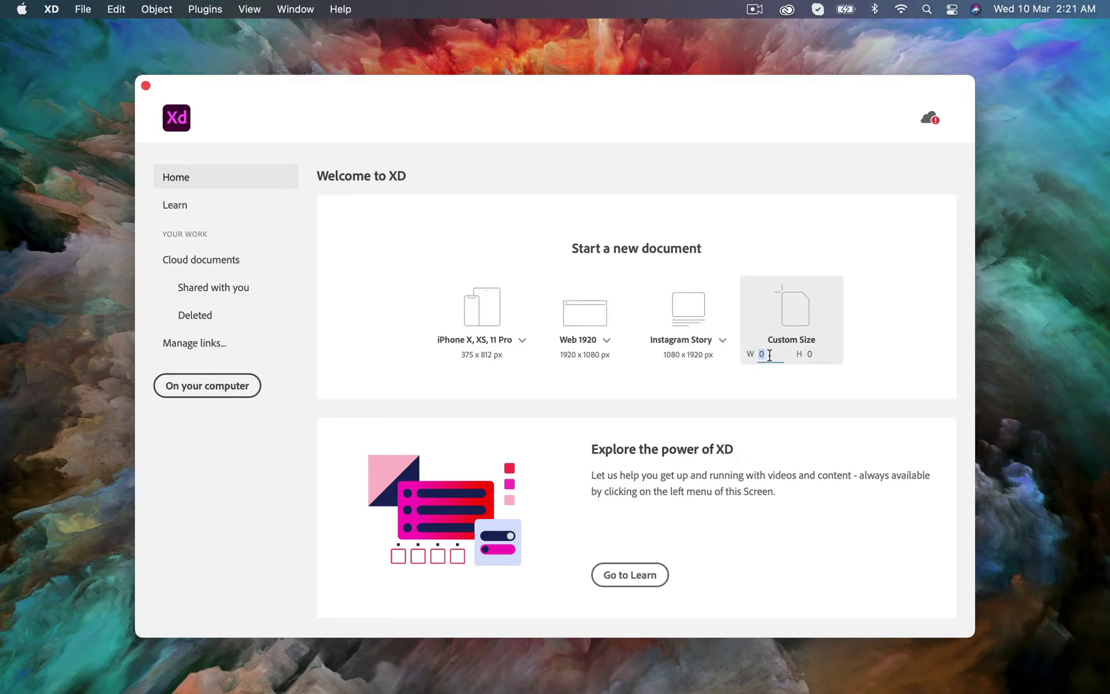
# - Enter 800 as the custom width and move on to the height field
pyautogui.press('Tab')
# - Enter height 800, create the 800 × 800 custom document and nudge the artboard left
pyautogui.write('800')
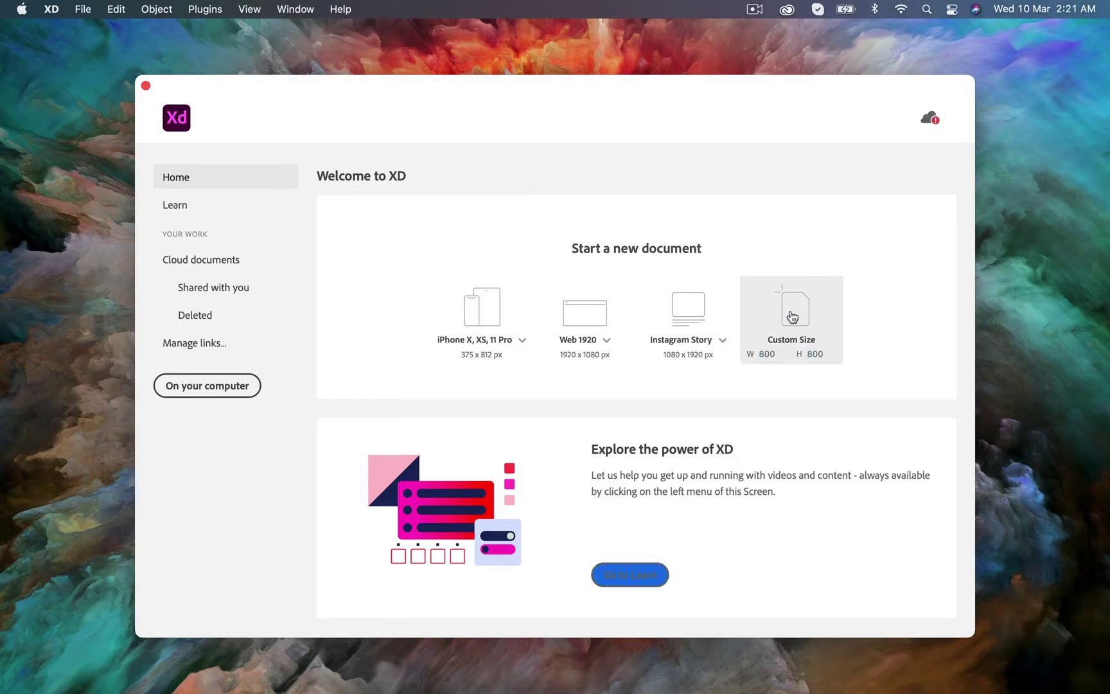
pyautogui.click(792, 314)
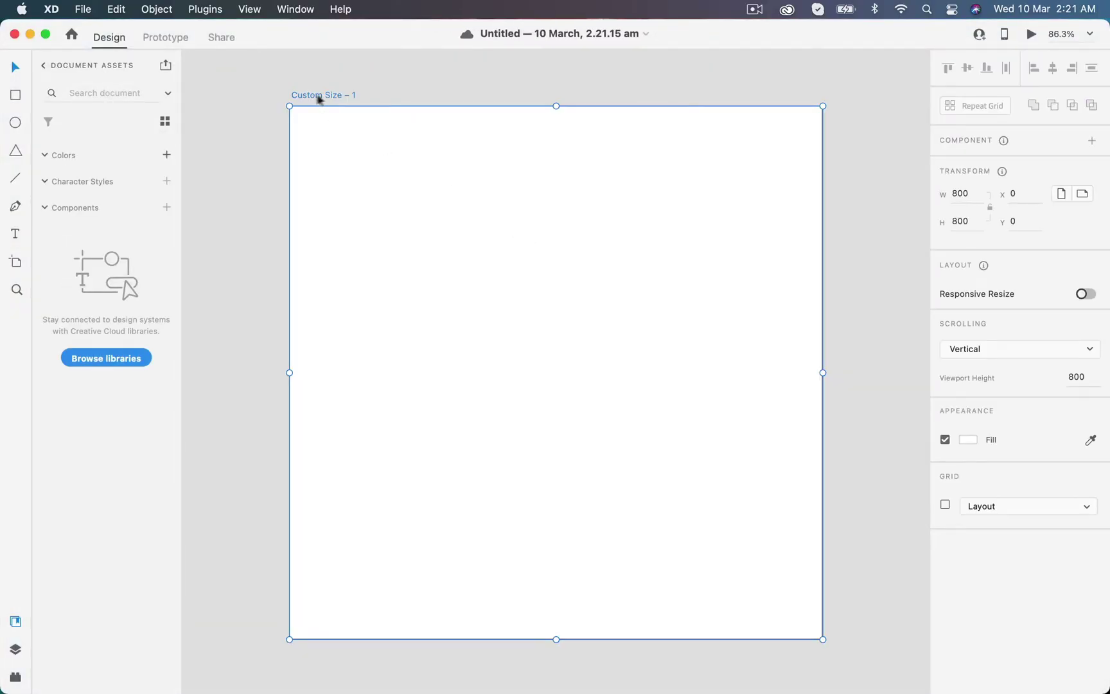
pyautogui.moveTo(319, 98); pyautogui.dragTo(280, 95)
# - Rename the artboard to 'Circle loading animation' and close the Document Assets panel
pyautogui.doubleClick(279, 94)
pyautogui.write('Circle')
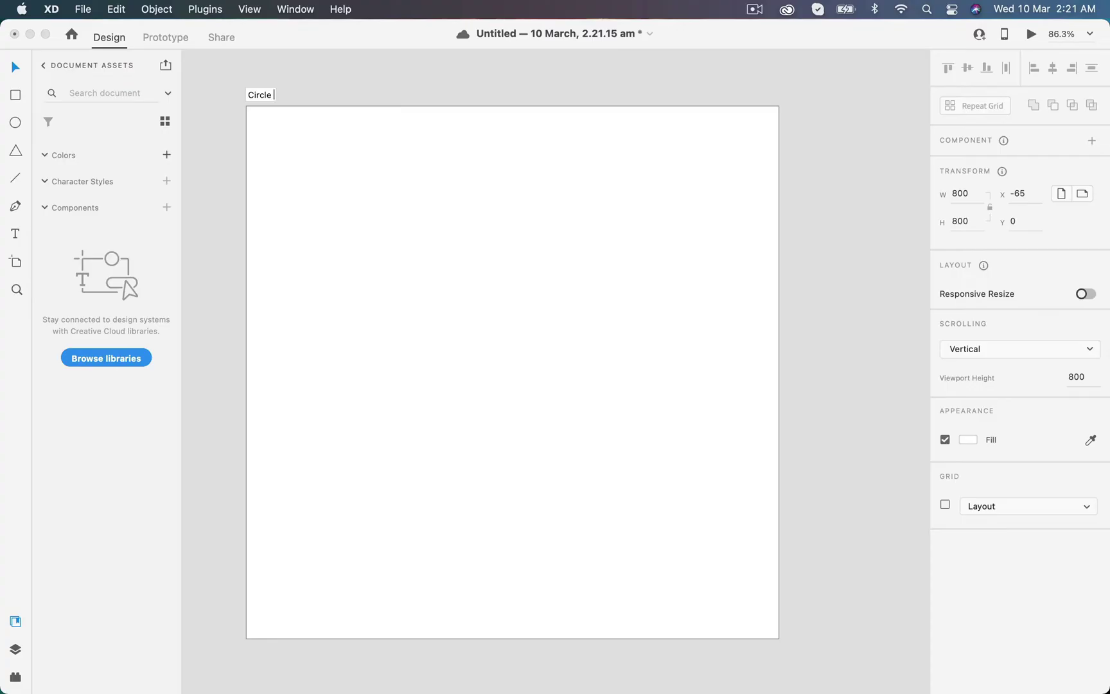
pyautogui.write(' loading animation')
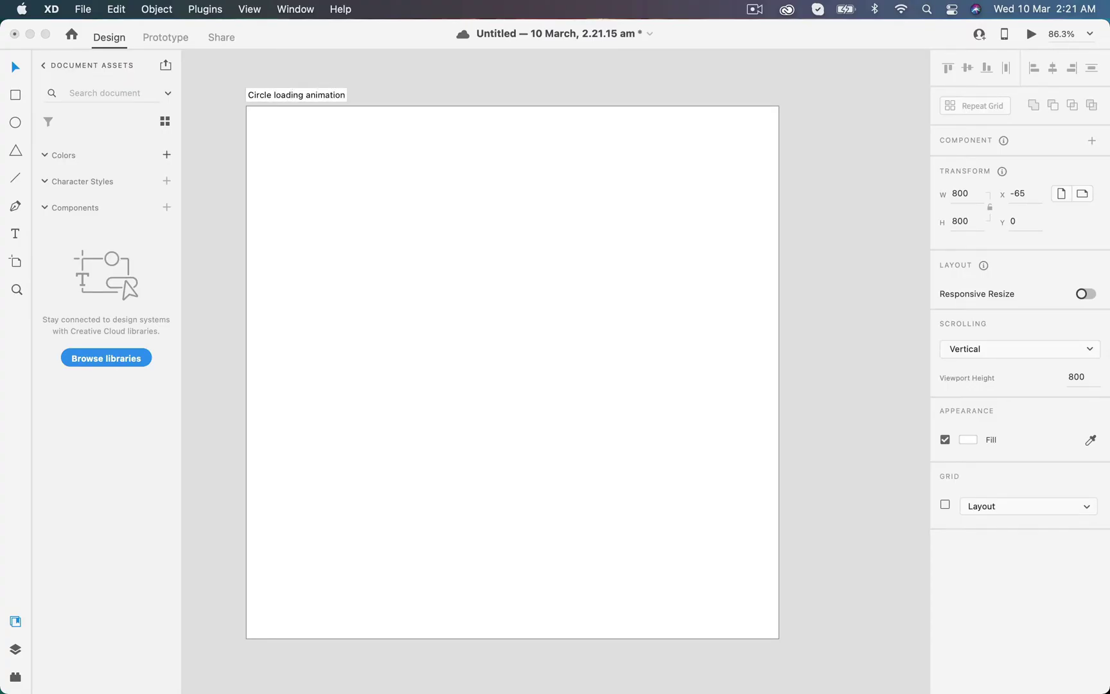
pyautogui.press('Return')
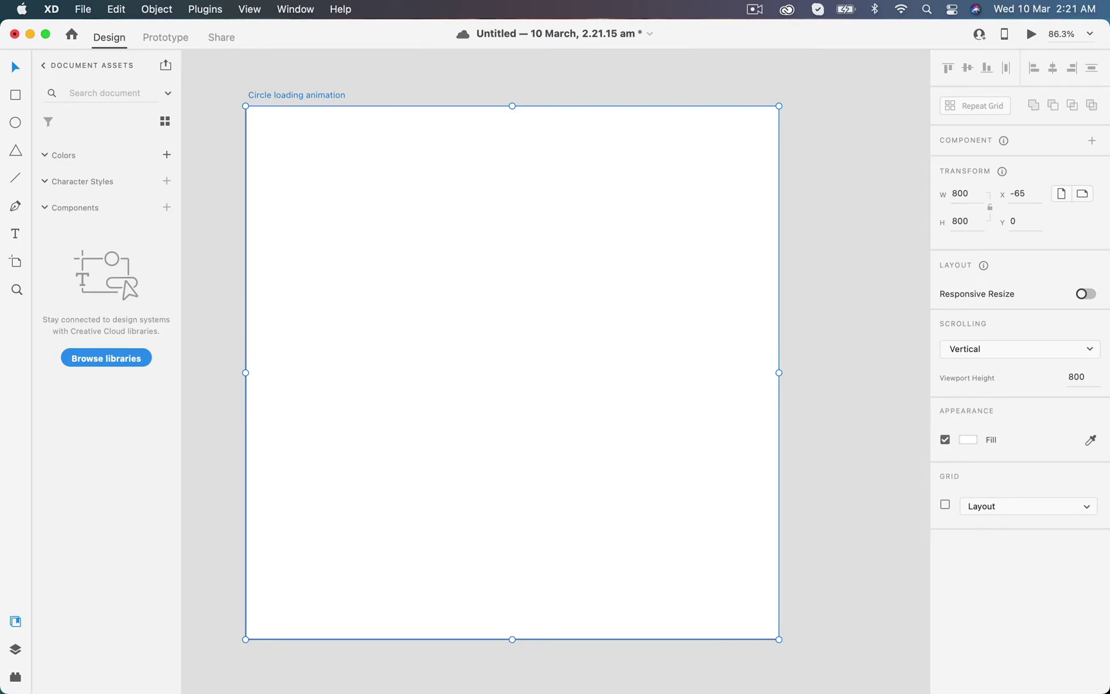
pyautogui.click(14, 621)
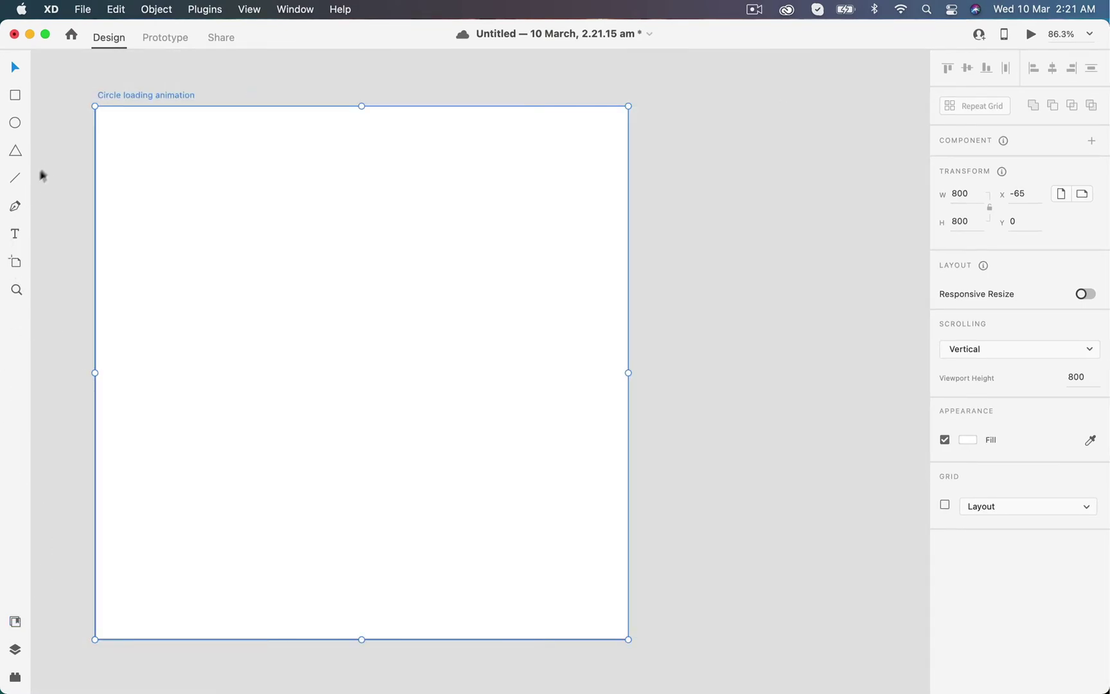
pyautogui.click(15, 122)
# - Draw a 190 × 190 circle and centre it vertically and horizontally on the artboard
pyautogui.moveTo(268, 268); pyautogui.dragTo(396, 435)
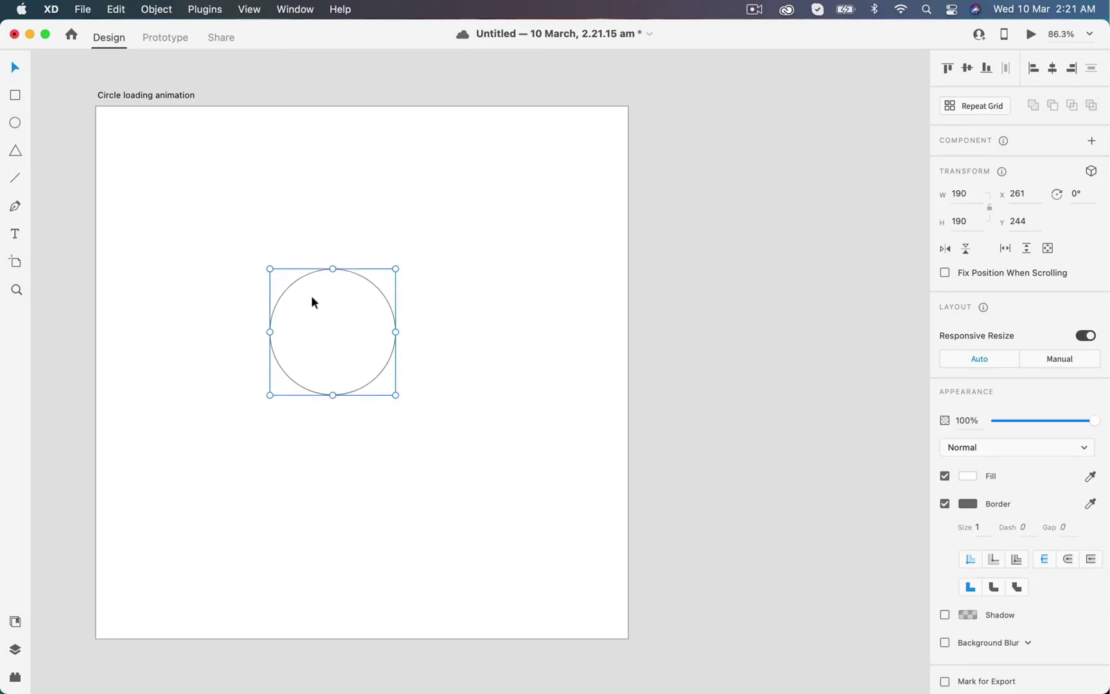
pyautogui.hscroll(1, 388, 295)
pyautogui.click(968, 70)
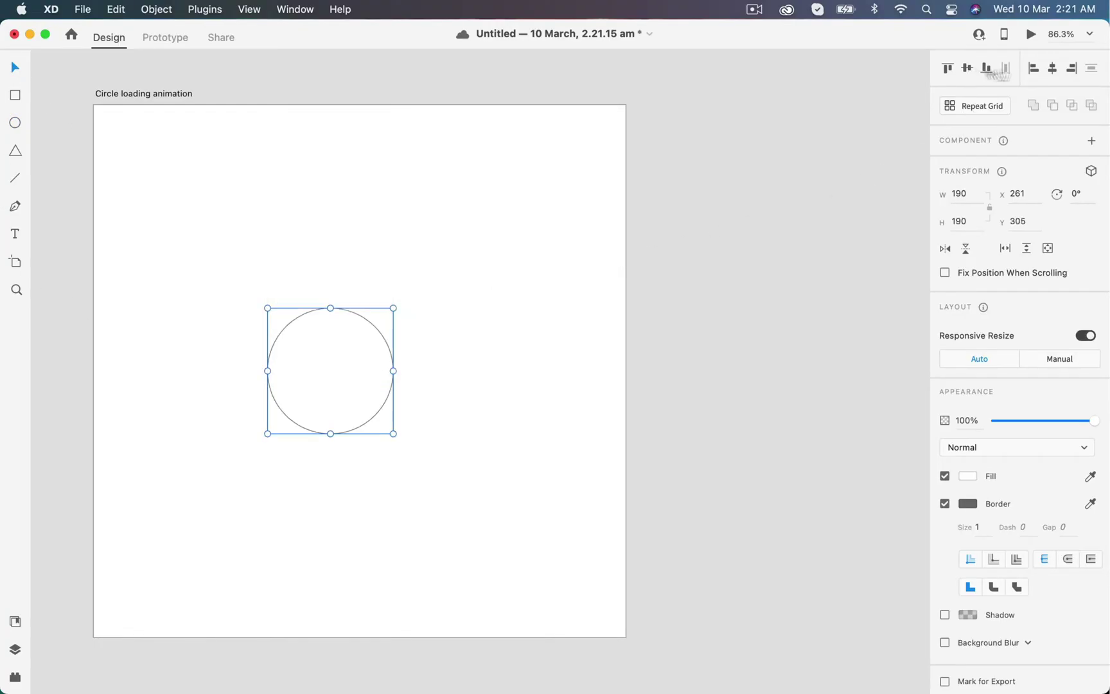
pyautogui.click(1051, 68)
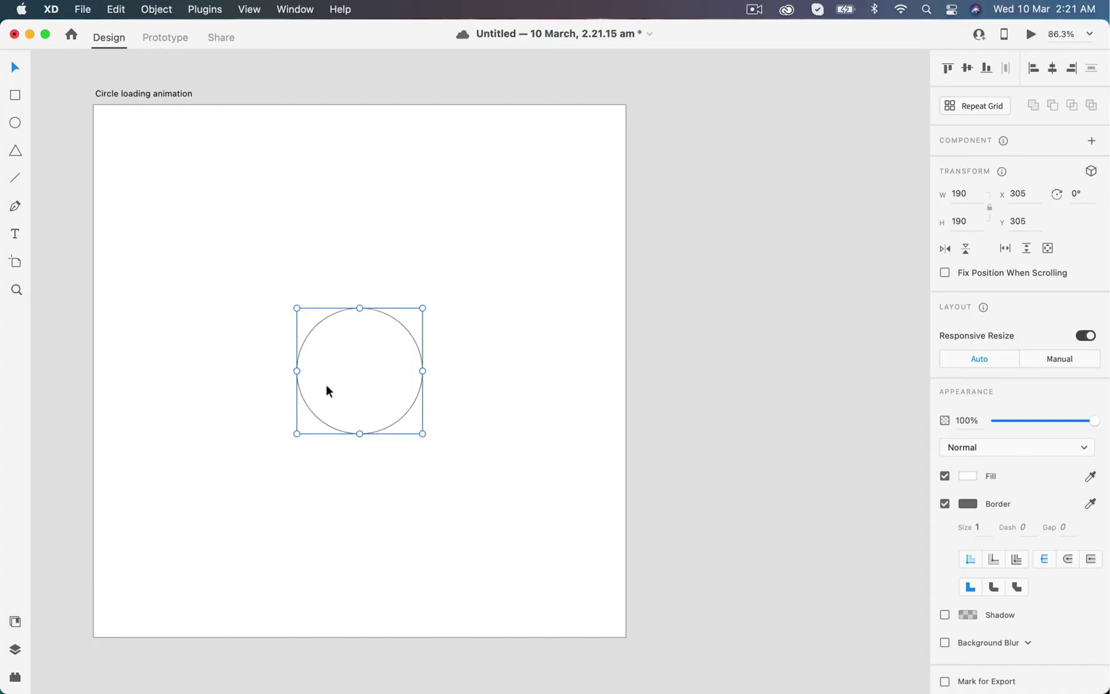
# - Remove the circle's fill and set its border colour to bright orange #FF6200
pyautogui.click(945, 476)
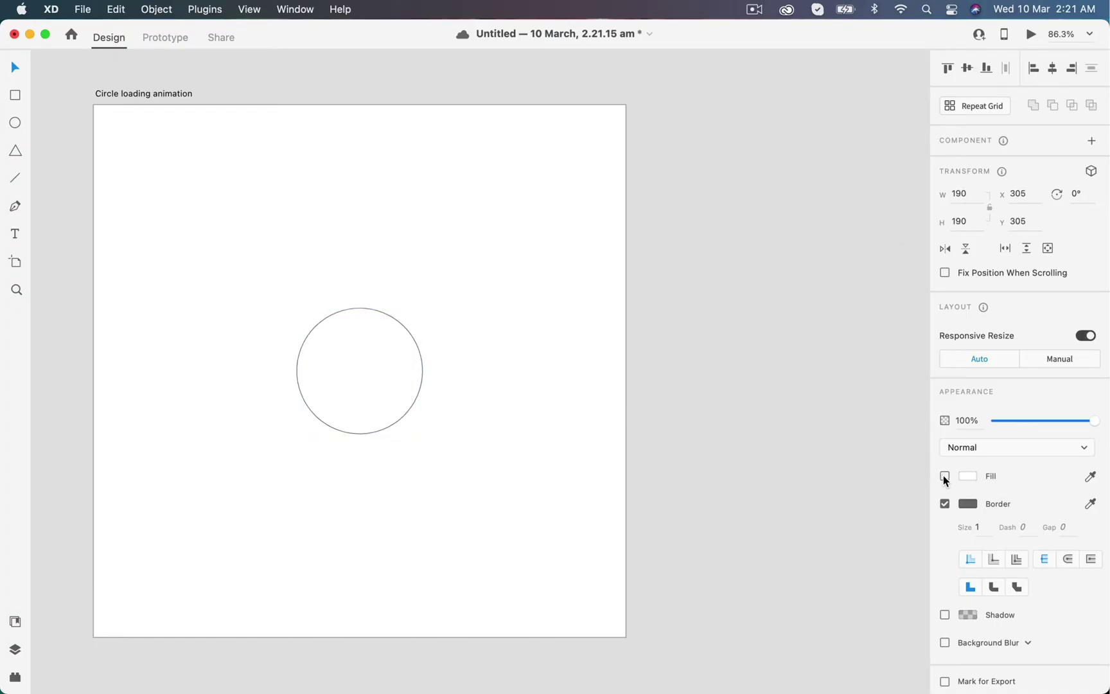
pyautogui.click(967, 507)
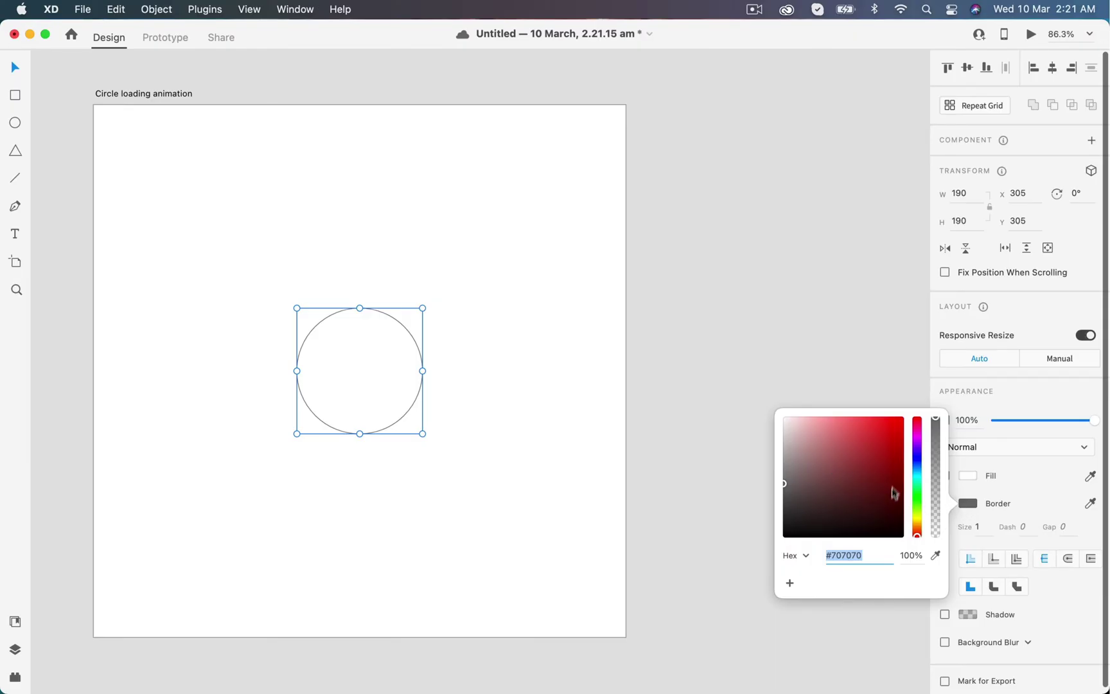
pyautogui.click(918, 531)
pyautogui.click(902, 418)
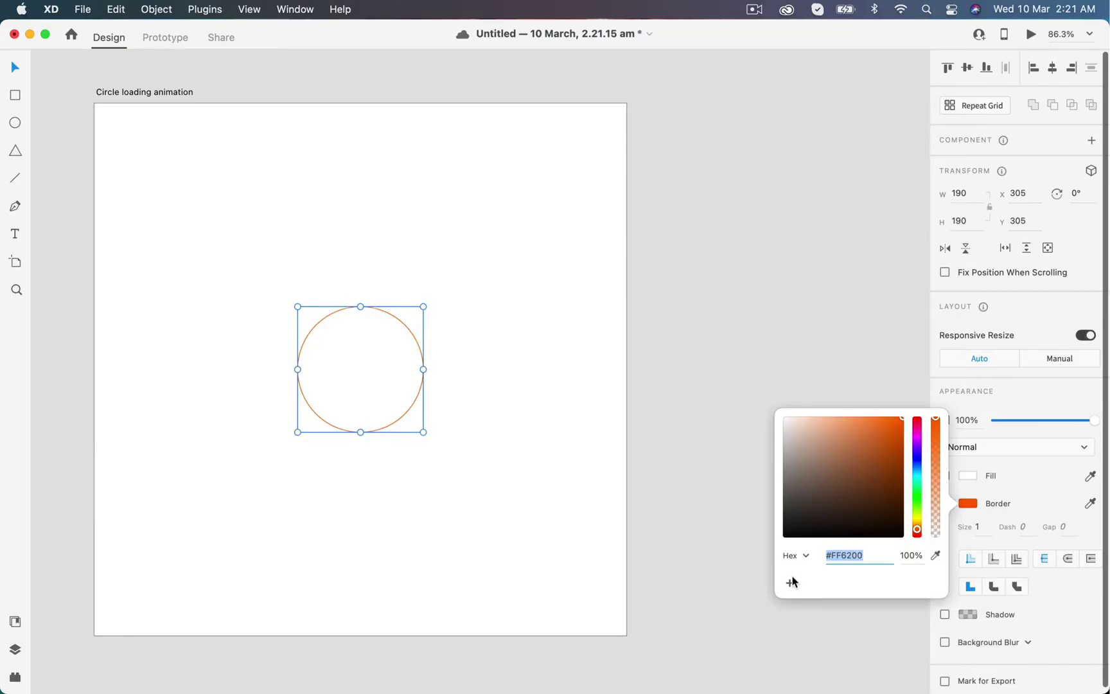
pyautogui.click(983, 531)
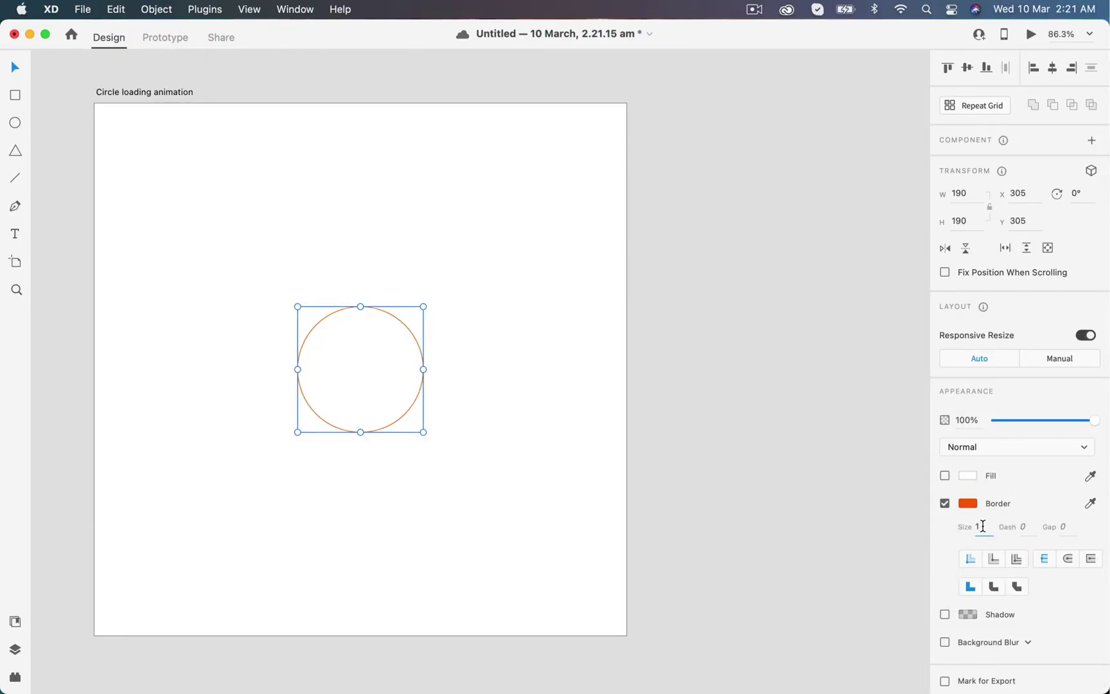
# - Set the circle's border width to 10
pyautogui.click(983, 525)
pyautogui.write('10')
pyautogui.press('Tab')
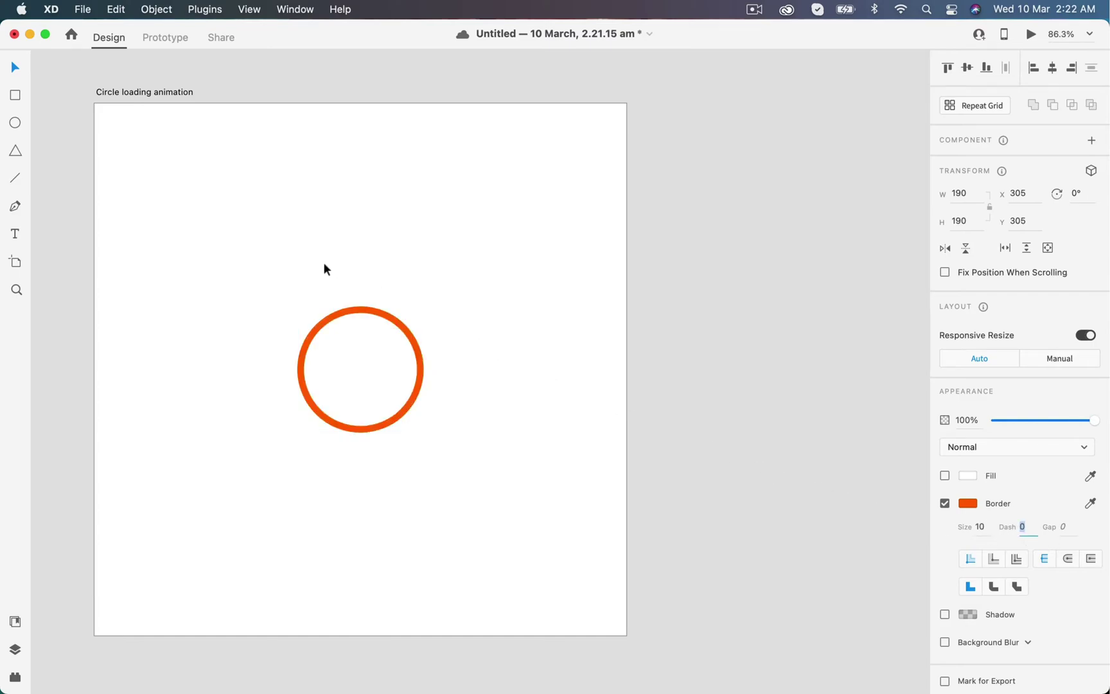
pyautogui.press('Escape')
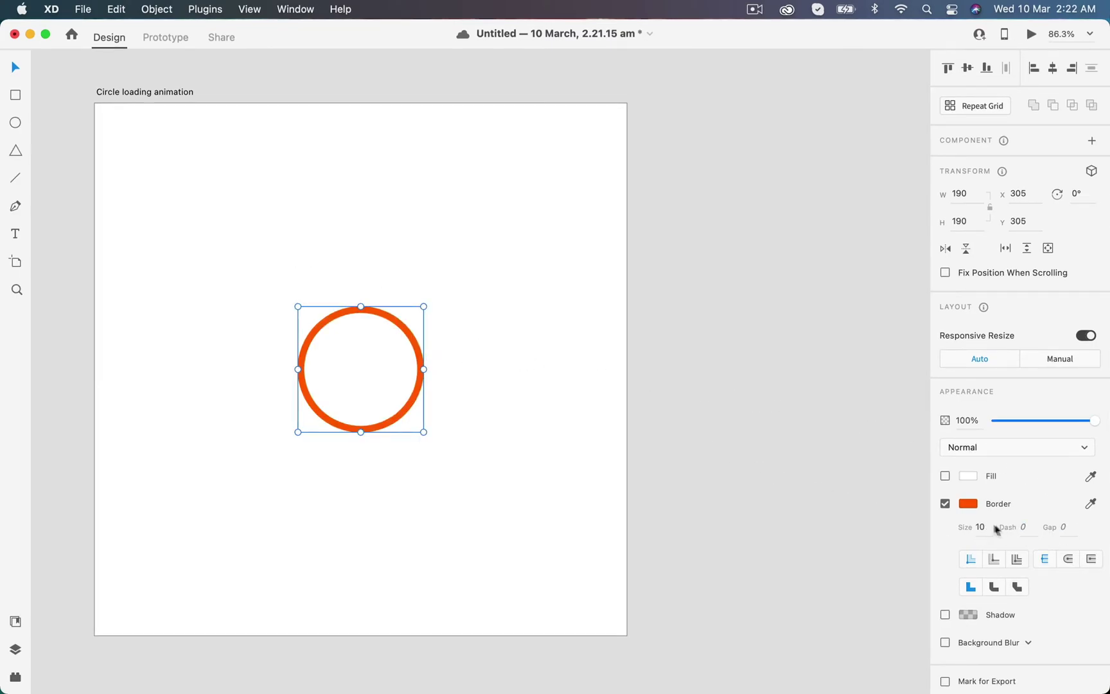
# - Preview a dashed border with a dash length of 20
pyautogui.click(1024, 527)
pyautogui.write('20')
pyautogui.press('Tab')
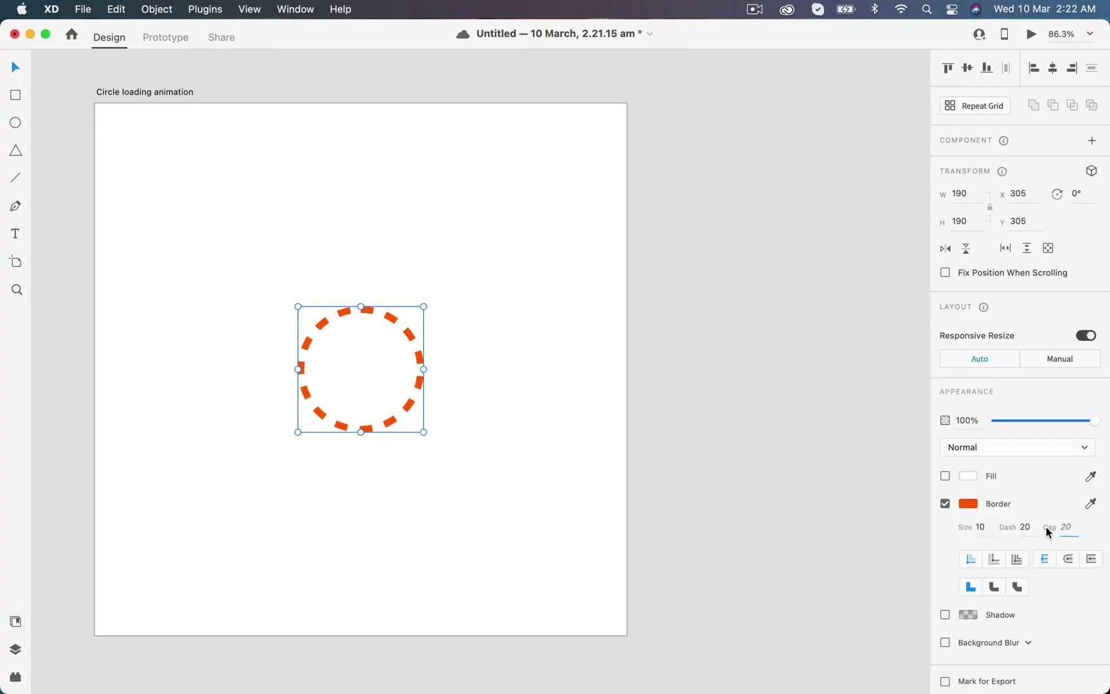
# - Change the border to dash 0 and gap 150, hiding the ring
pyautogui.moveTo(1031, 527); pyautogui.dragTo(1015, 526)
pyautogui.write('0')
pyautogui.doubleClick(1066, 527)
pyautogui.write('0')
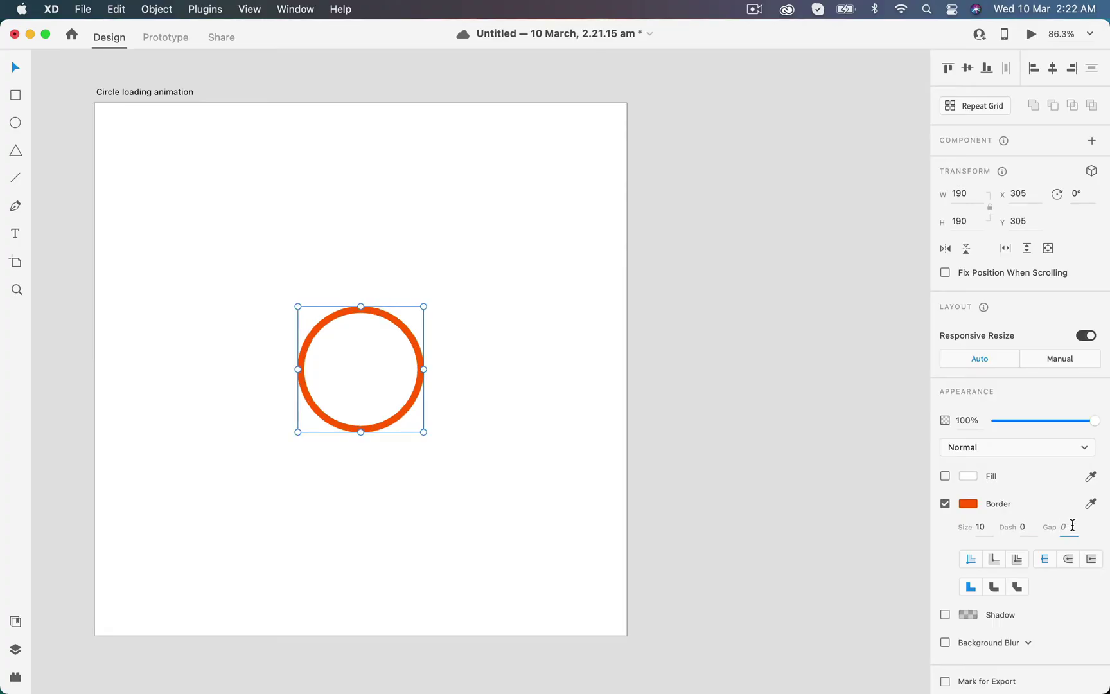
pyautogui.write('50')
pyautogui.press('Tab')
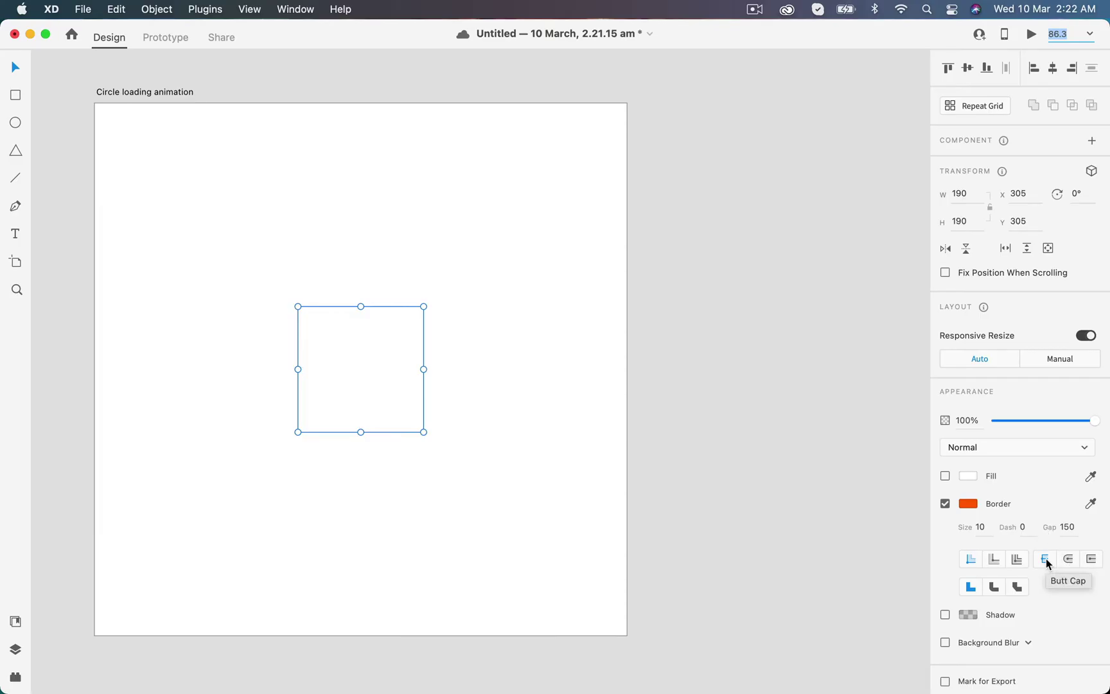
# - Apply round caps to the border so four orange dots appear, then select the artboard
pyautogui.click(1066, 559)
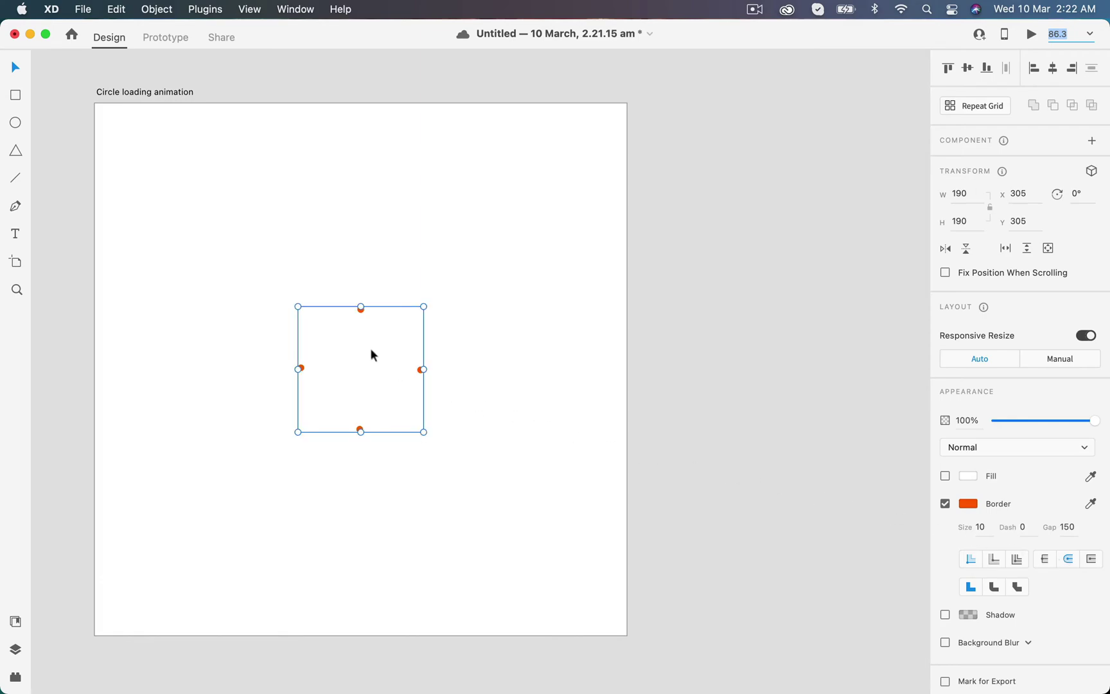
pyautogui.click(552, 439)
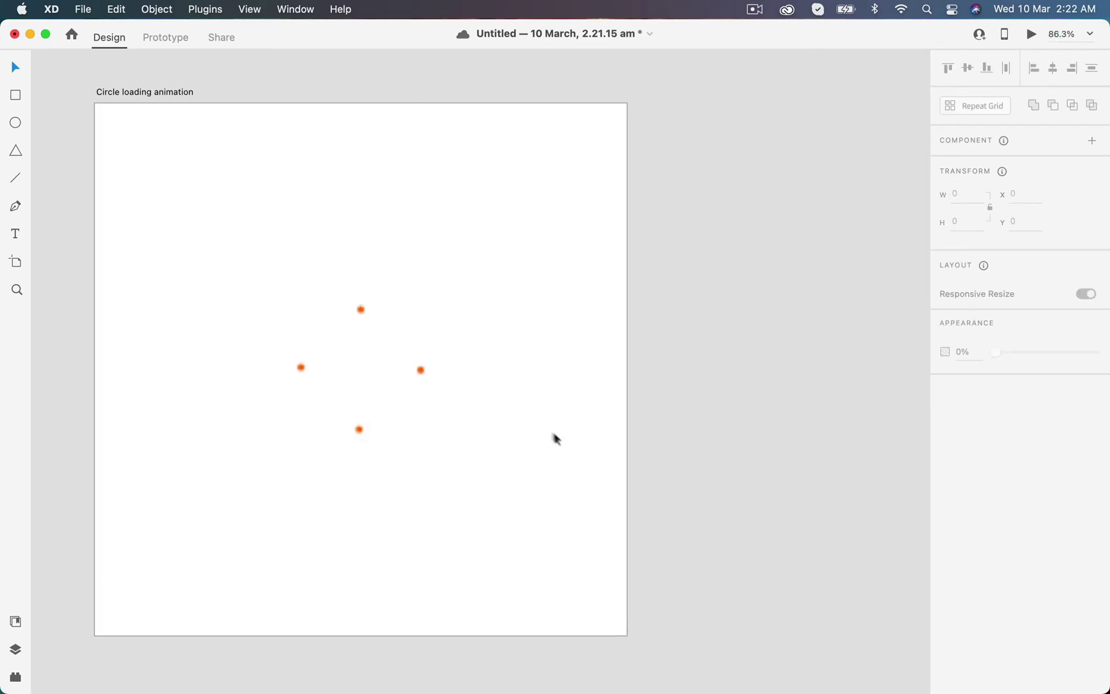
pyautogui.click(419, 371)
pyautogui.click(1028, 530)
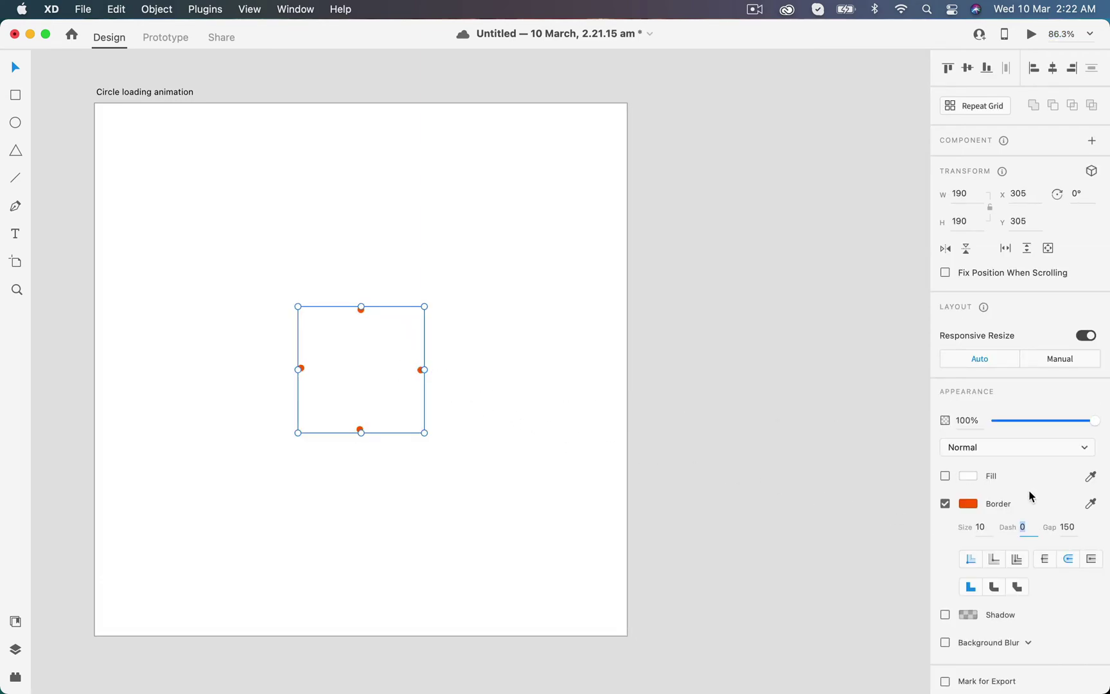
pyautogui.click(168, 94)
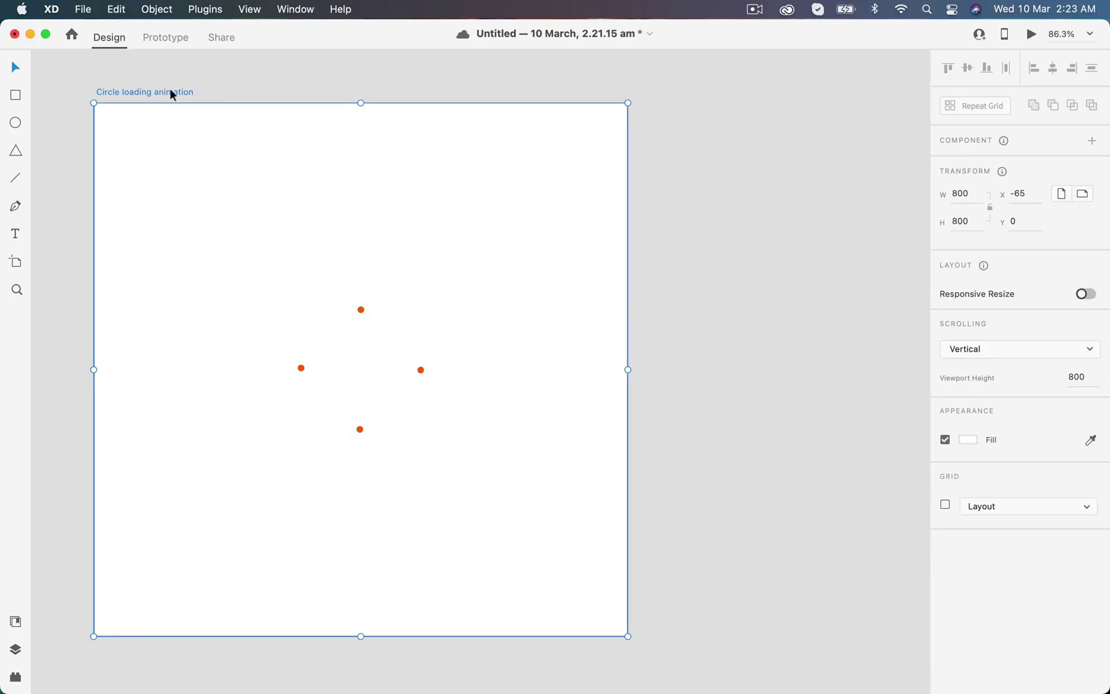
# - Copy the artboard and paste it twice, then select the circle on the '– 1' copy
pyautogui.press('super+c')
pyautogui.press('super+v')
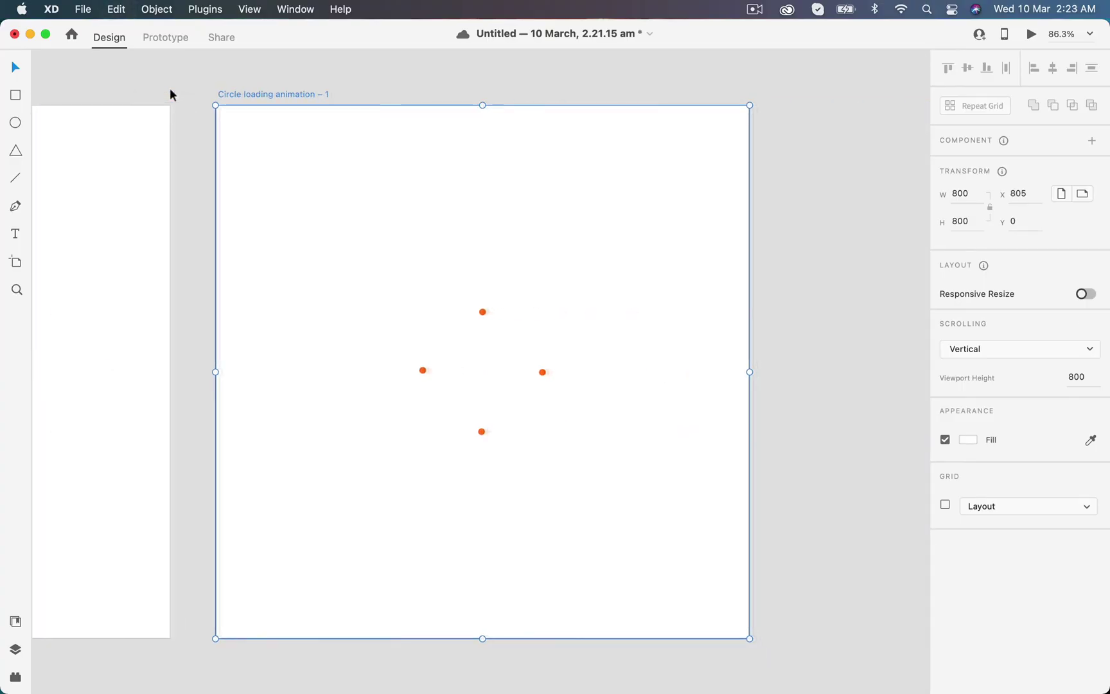
pyautogui.press('super+v')
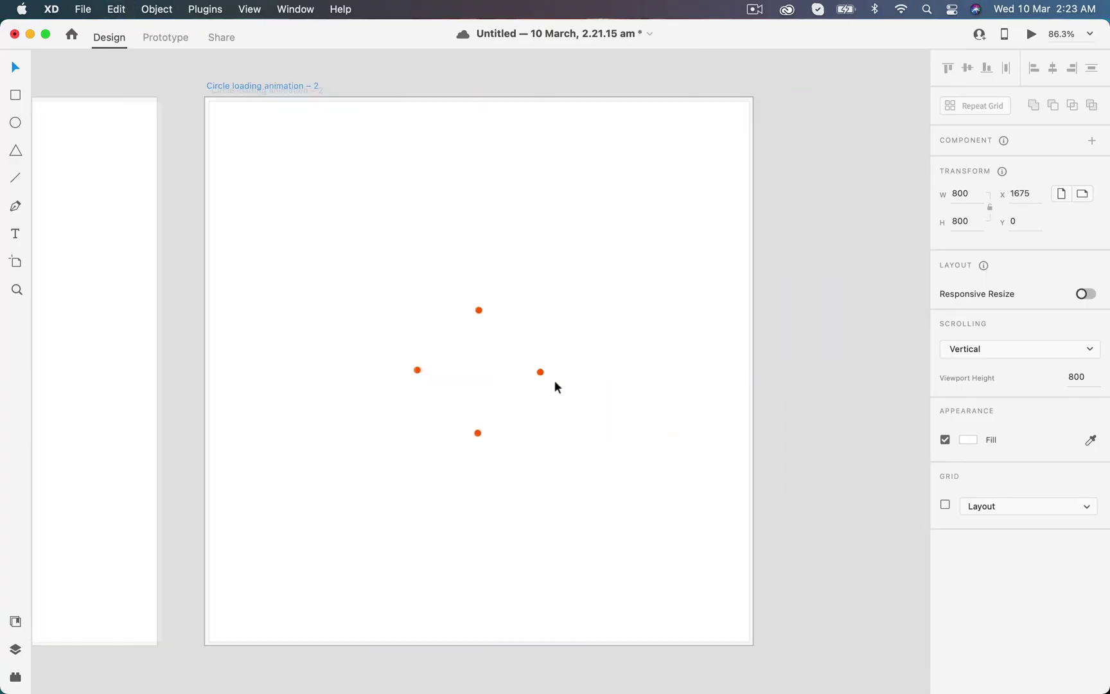
pyautogui.hotkey('shift', 'Tab')
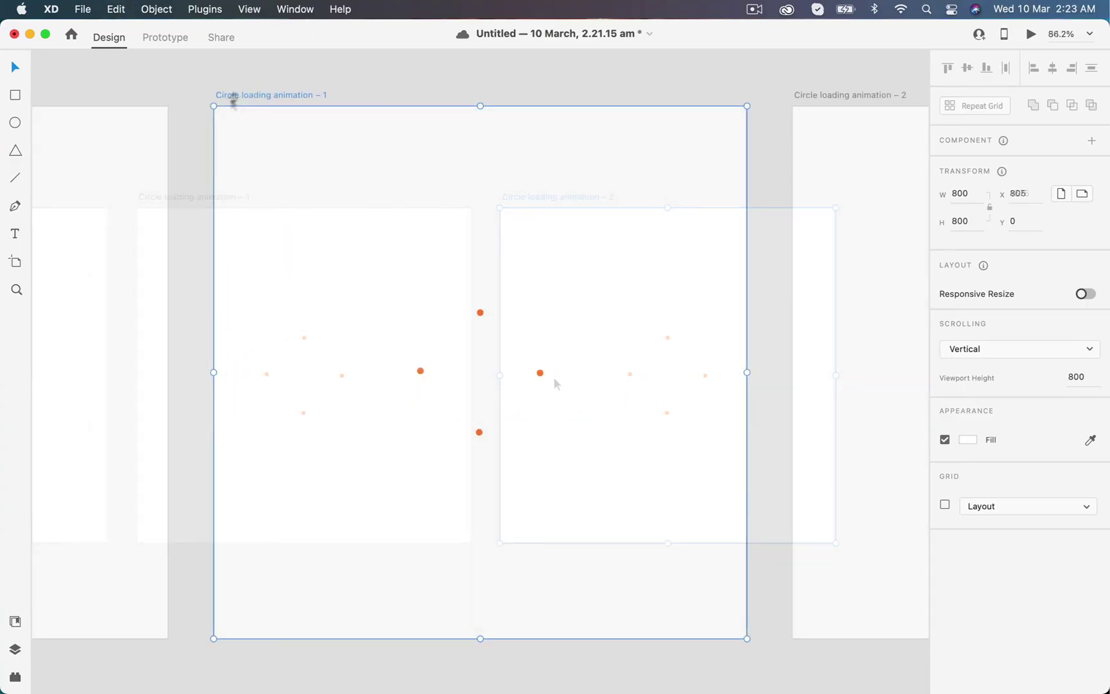
pyautogui.click(481, 312)
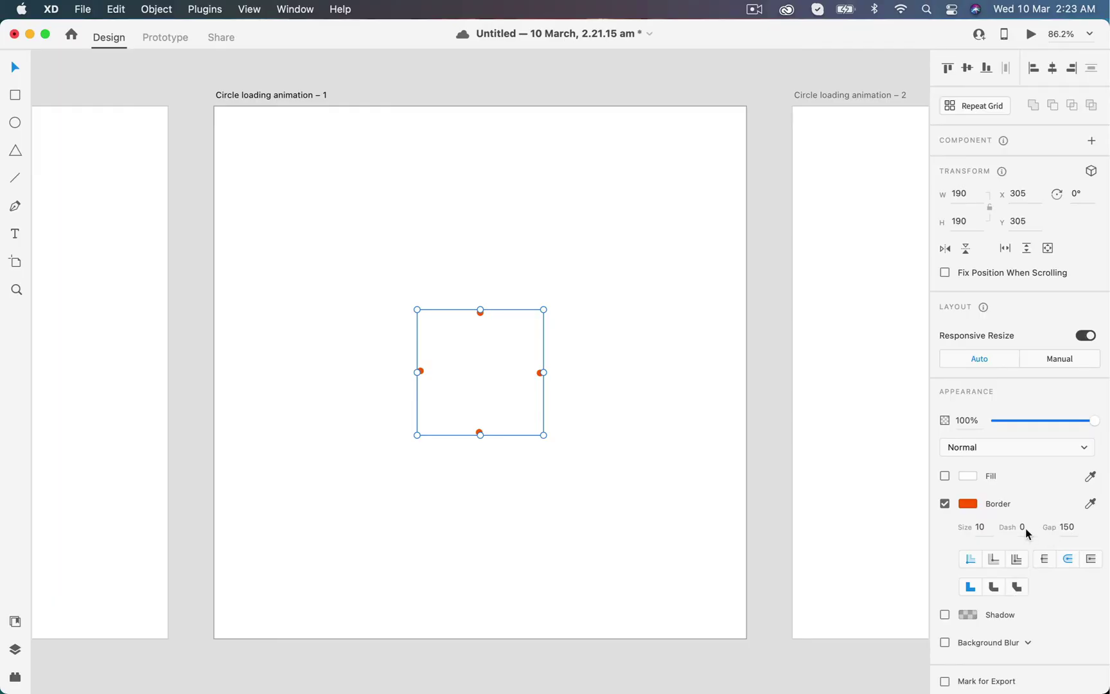
# - Give the '– 1' circle's border a dash of 130 and a gap of 20
pyautogui.click(1070, 526)
pyautogui.write('30')
pyautogui.press('Return')
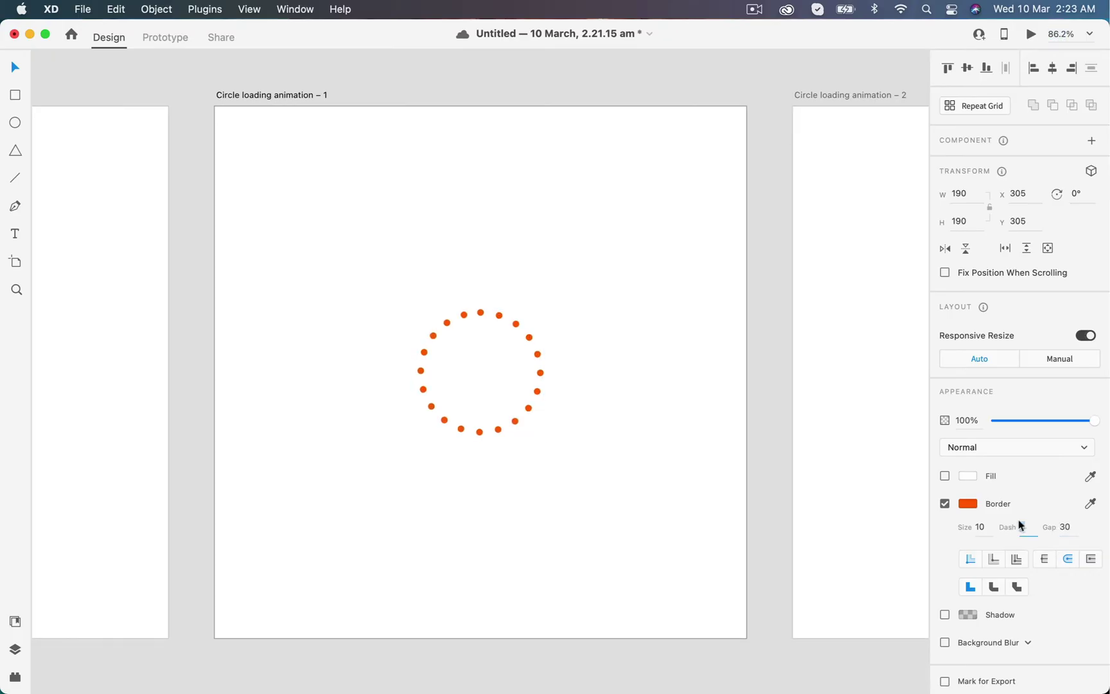
pyautogui.write('130')
pyautogui.press('Tab')
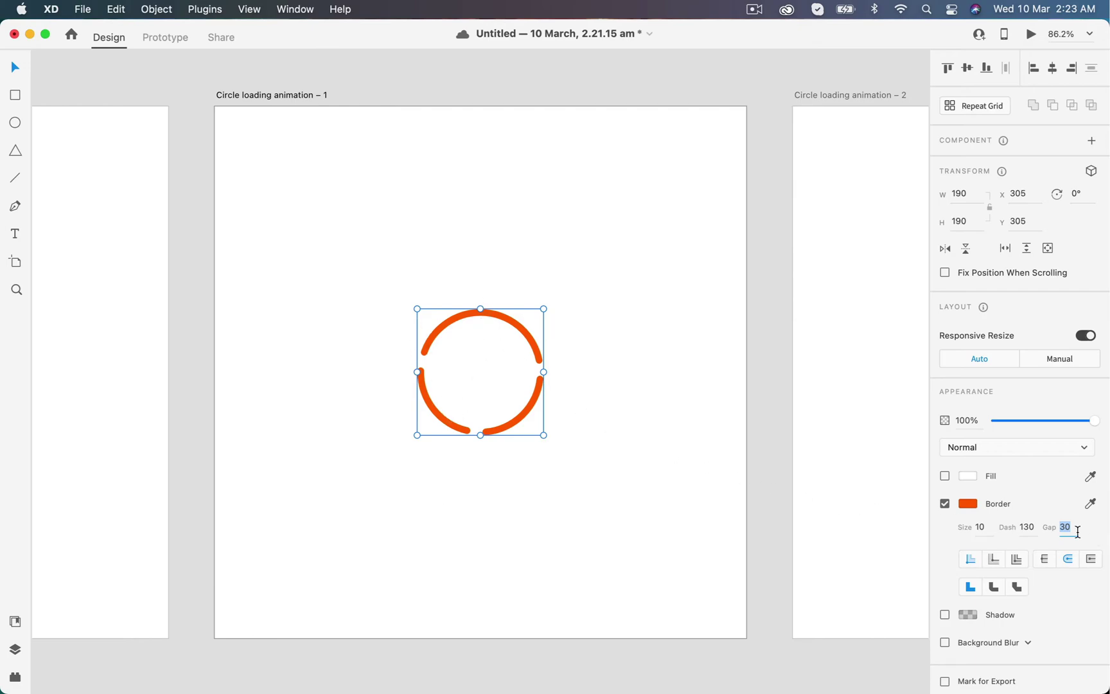
pyautogui.write('20')
pyautogui.press('Tab')
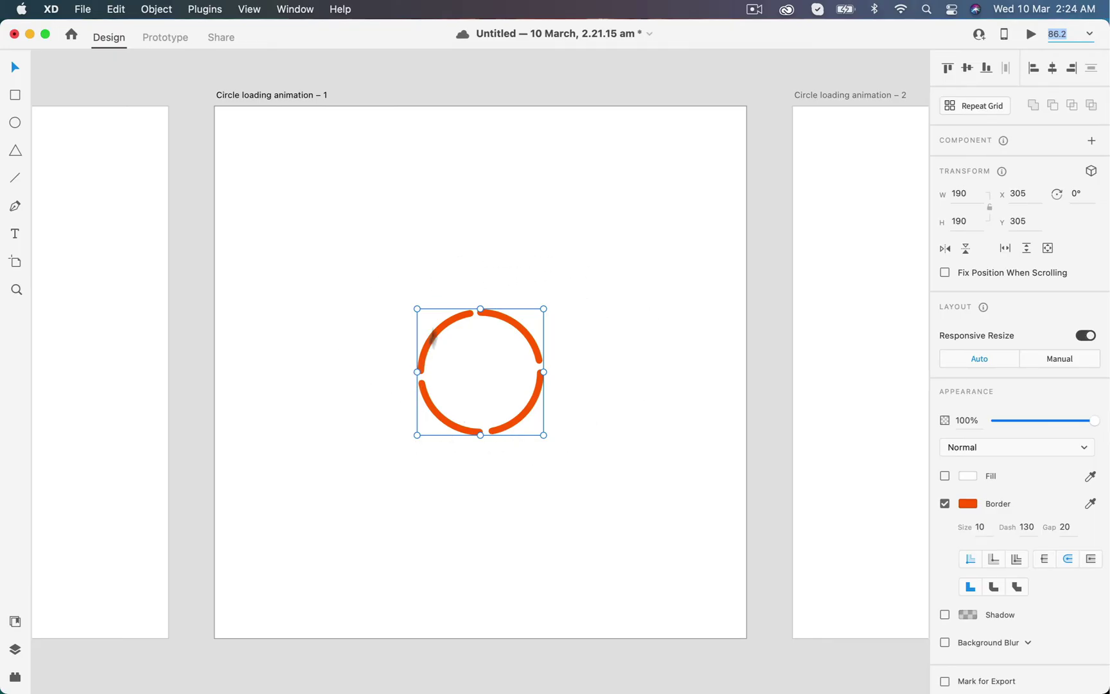
# - Reselect the four-arc circle and pan the canvas for a better view
pyautogui.click(441, 290)
pyautogui.click(528, 341)
pyautogui.hscroll(5, 650, 411)
pyautogui.hscroll(-3, 651, 411)
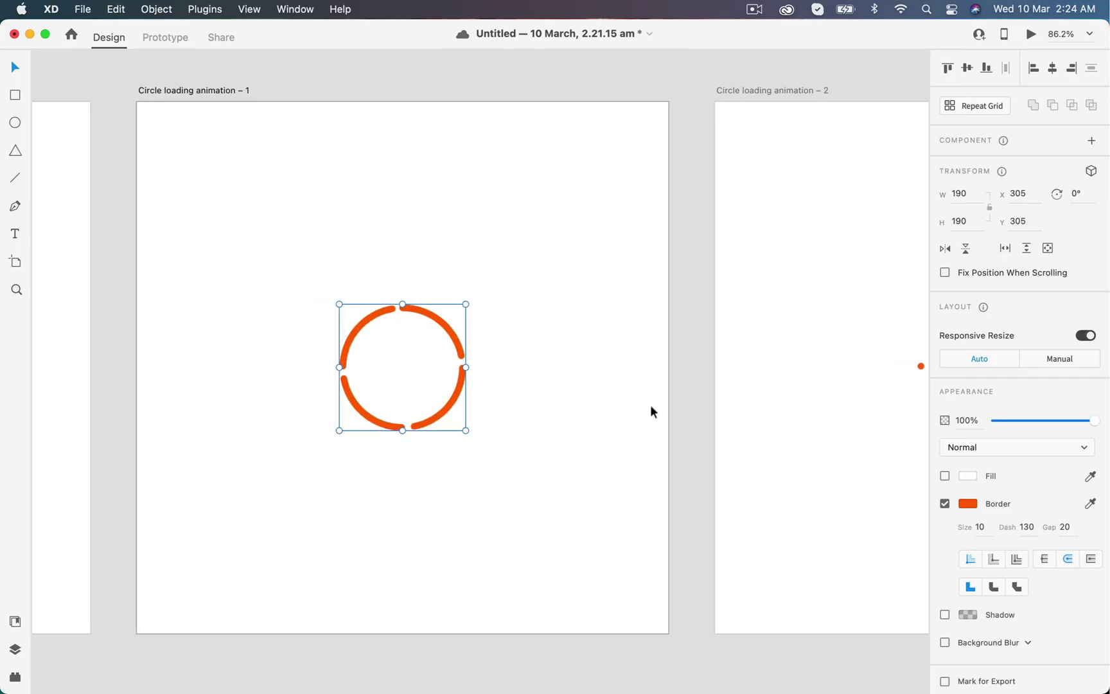
pyautogui.press('alt')
pyautogui.scroll(-2, 654, 422)
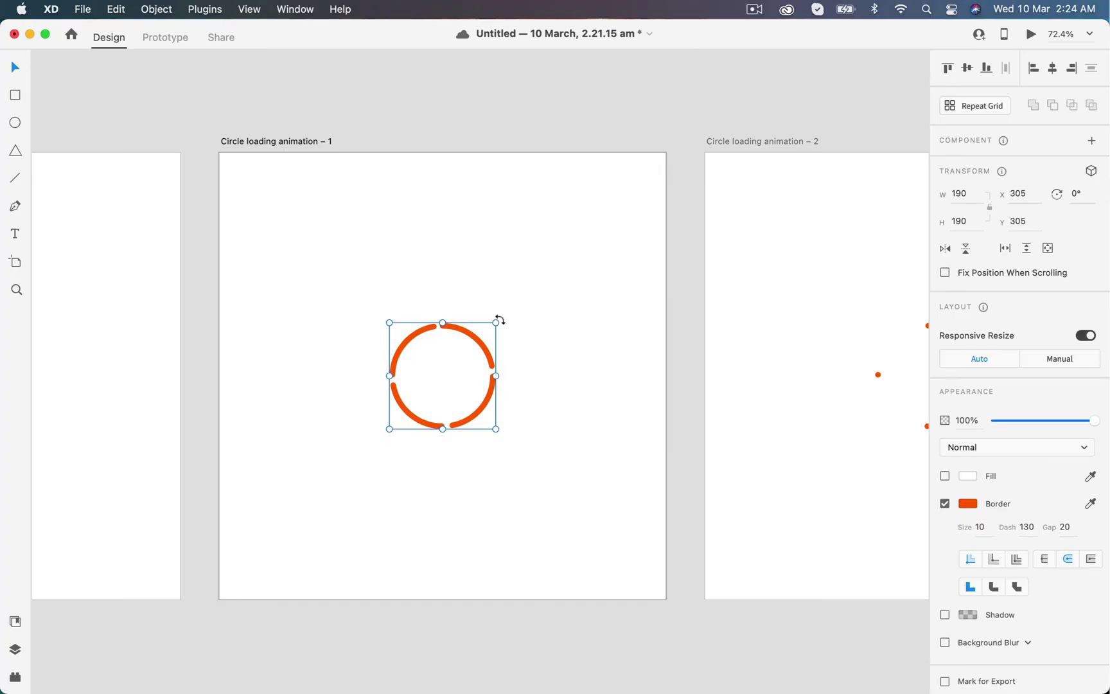
# - Rotate the arc circle on 'Circle loading animation – 1' to 45°
pyautogui.moveTo(503, 318); pyautogui.dragTo(527, 378)
pyautogui.click(1079, 194)
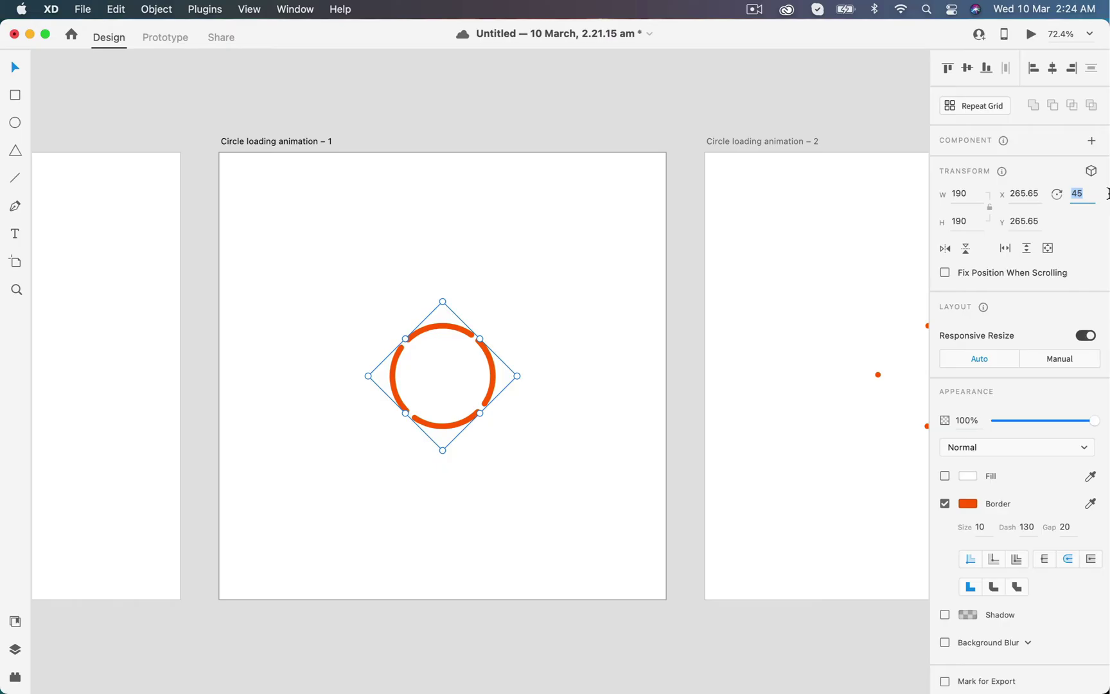
pyautogui.click(560, 299)
pyautogui.click(490, 349)
# - Rotate the dotted circle on 'Circle loading animation – 2' to 180°
pyautogui.click(875, 375)
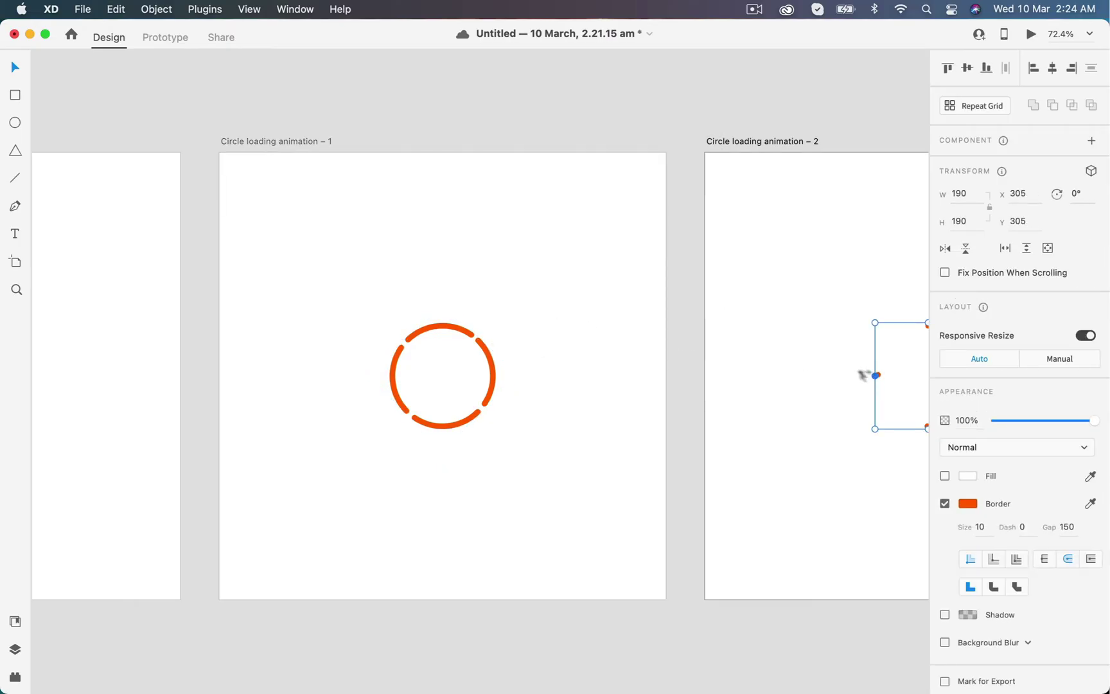
pyautogui.hscroll(5, 761, 360)
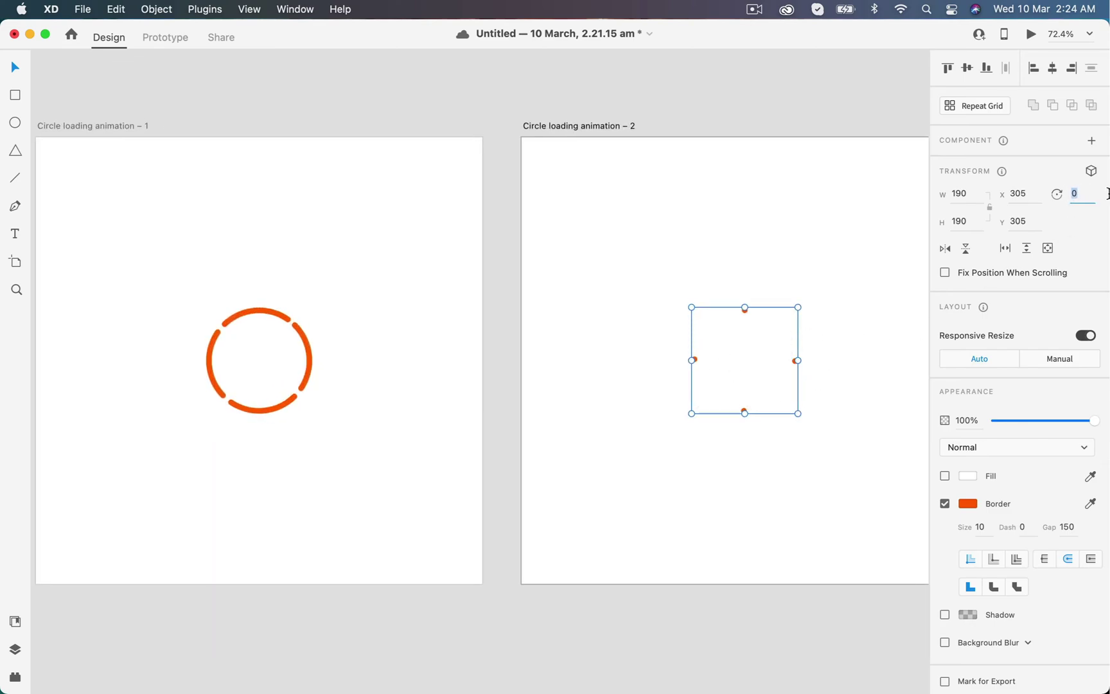
pyautogui.write('180')
pyautogui.press('Tab')
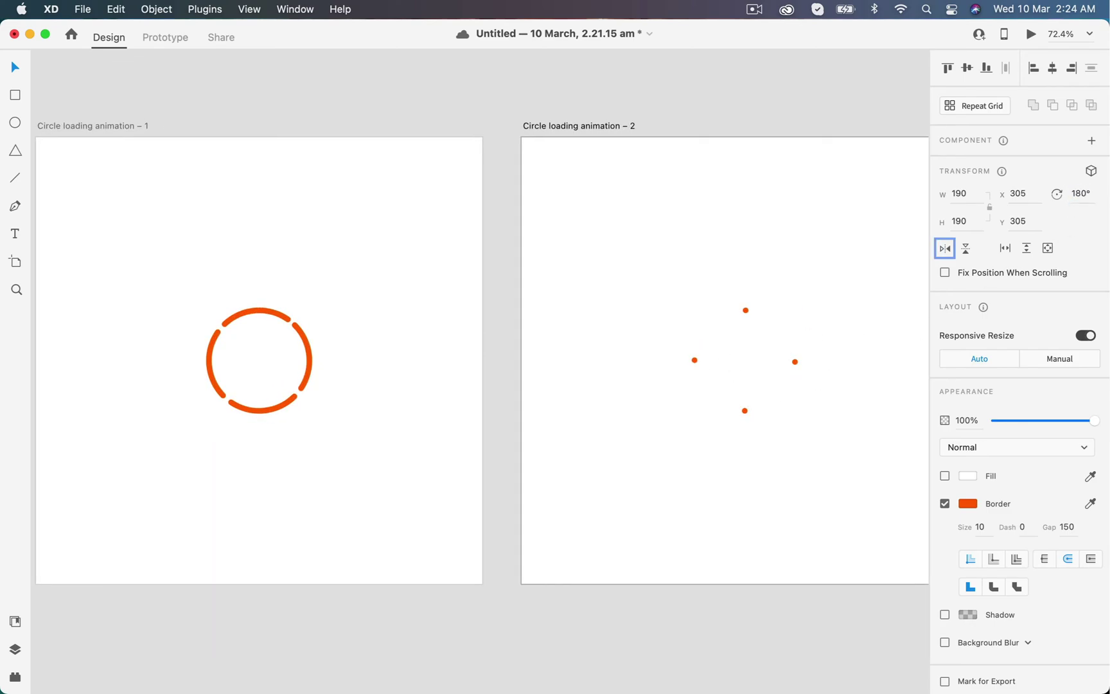
pyautogui.click(762, 268)
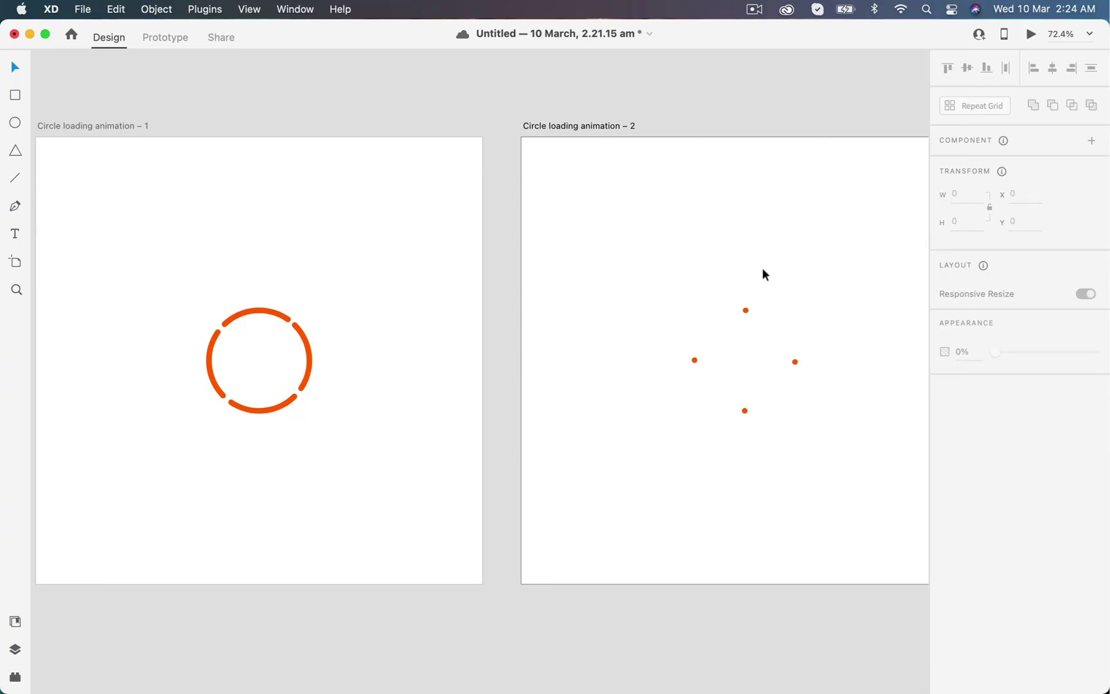
# - In Prototype mode, link the 'Circle loading animation' artboard to '– 1'
pyautogui.press('super+0')
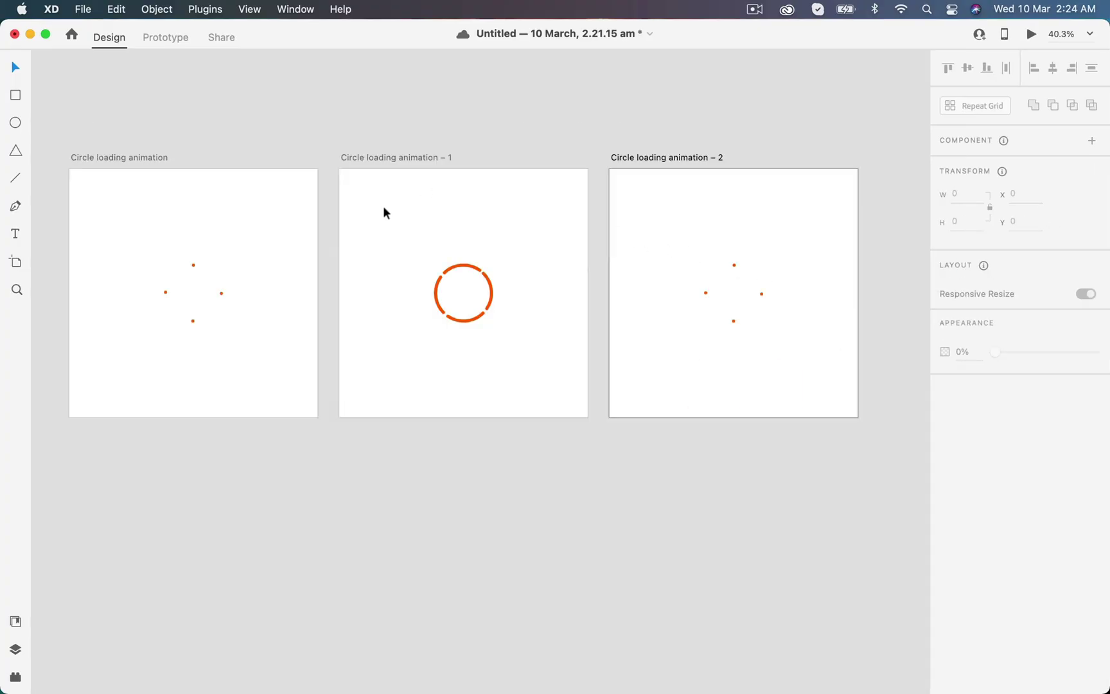
pyautogui.click(156, 38)
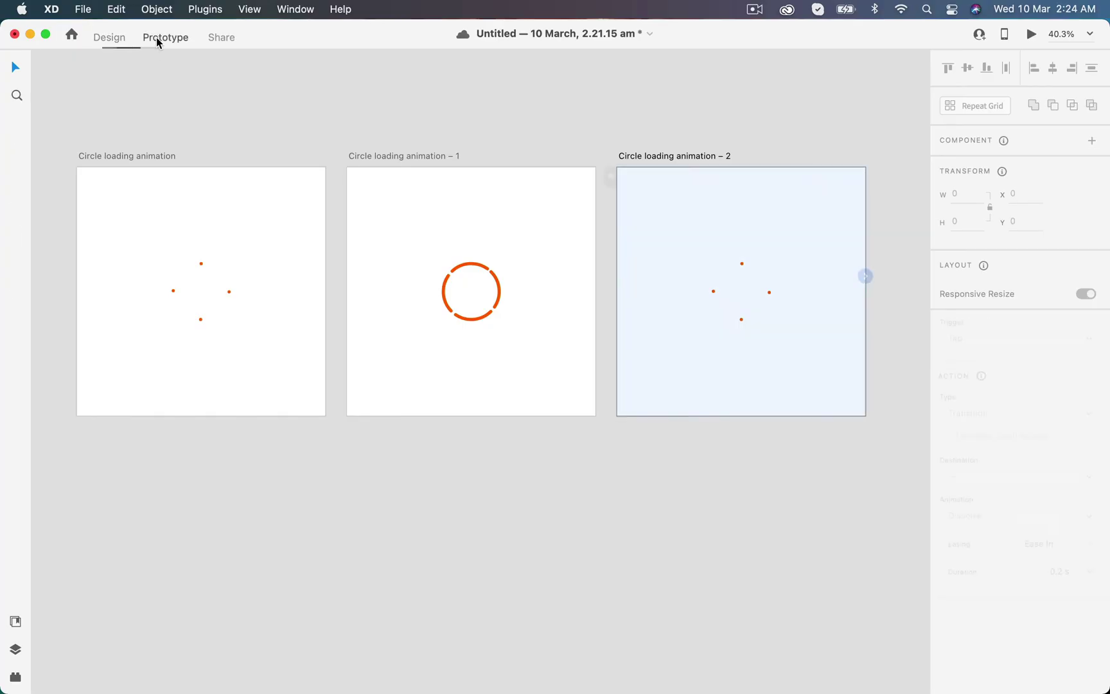
pyautogui.click(150, 154)
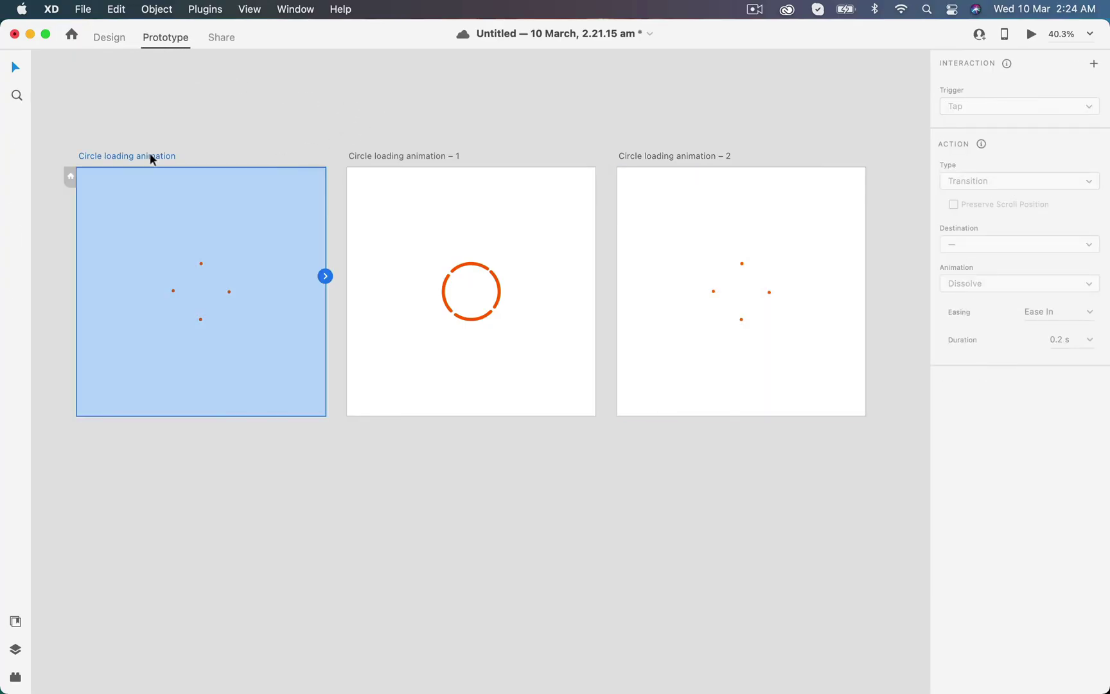
pyautogui.moveTo(326, 276); pyautogui.dragTo(431, 259)
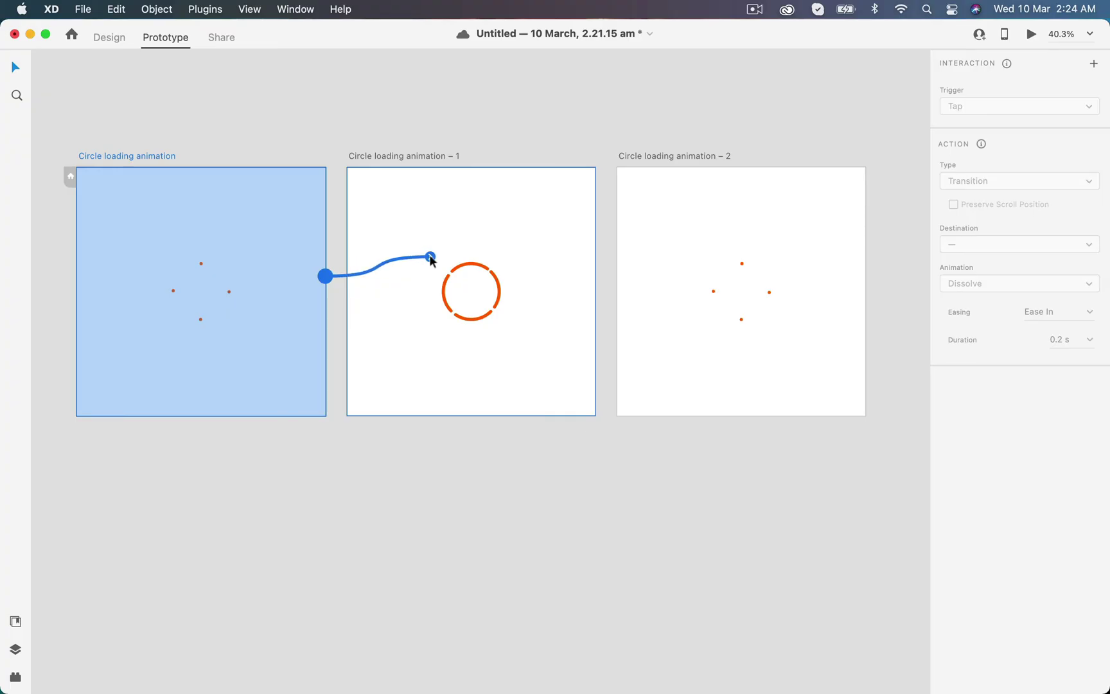
pyautogui.moveTo(431, 259); pyautogui.dragTo(432, 257)
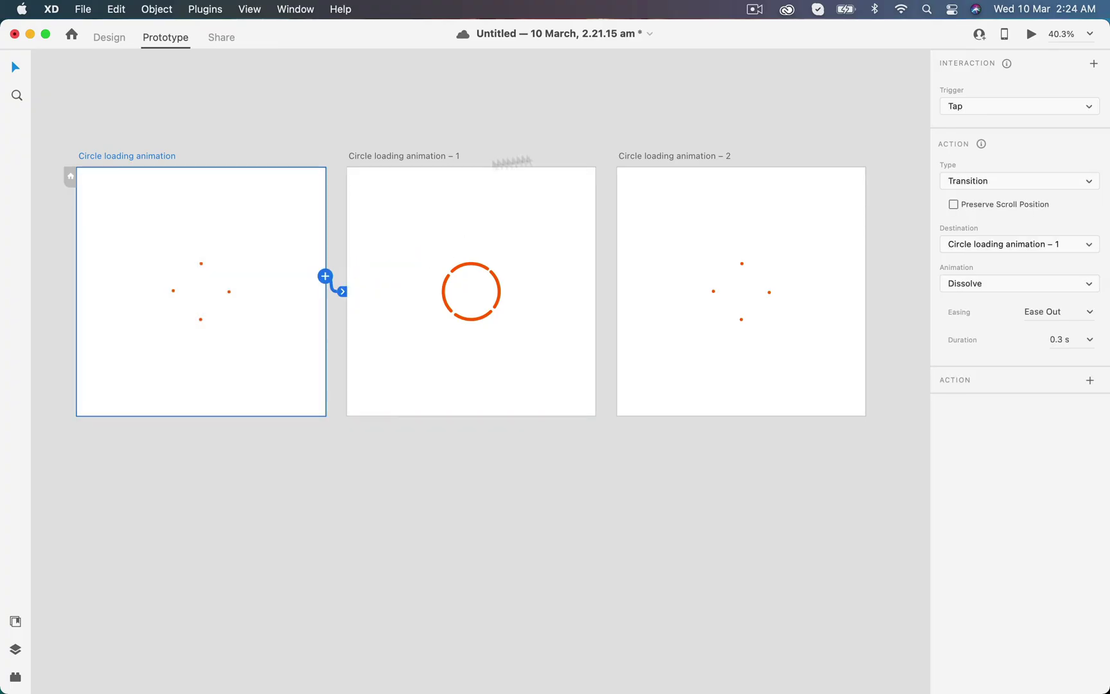
# - Set the link to a Time trigger, Auto-Animate, Ease In-Out easing and 0.6 s duration
pyautogui.click(986, 110)
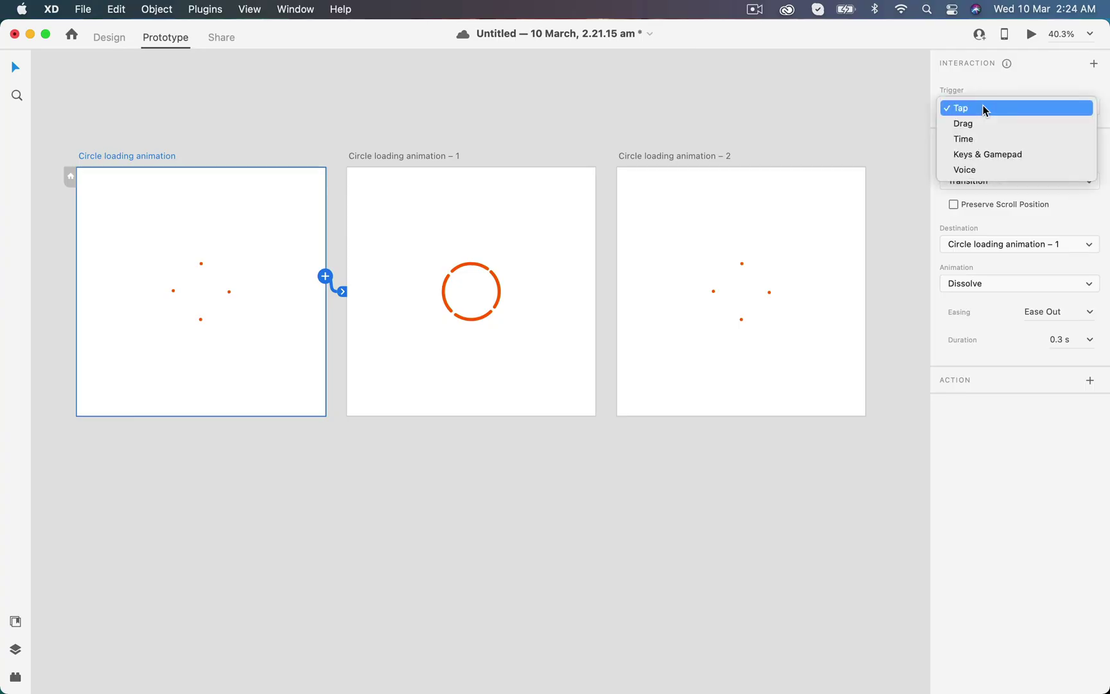
pyautogui.click(973, 139)
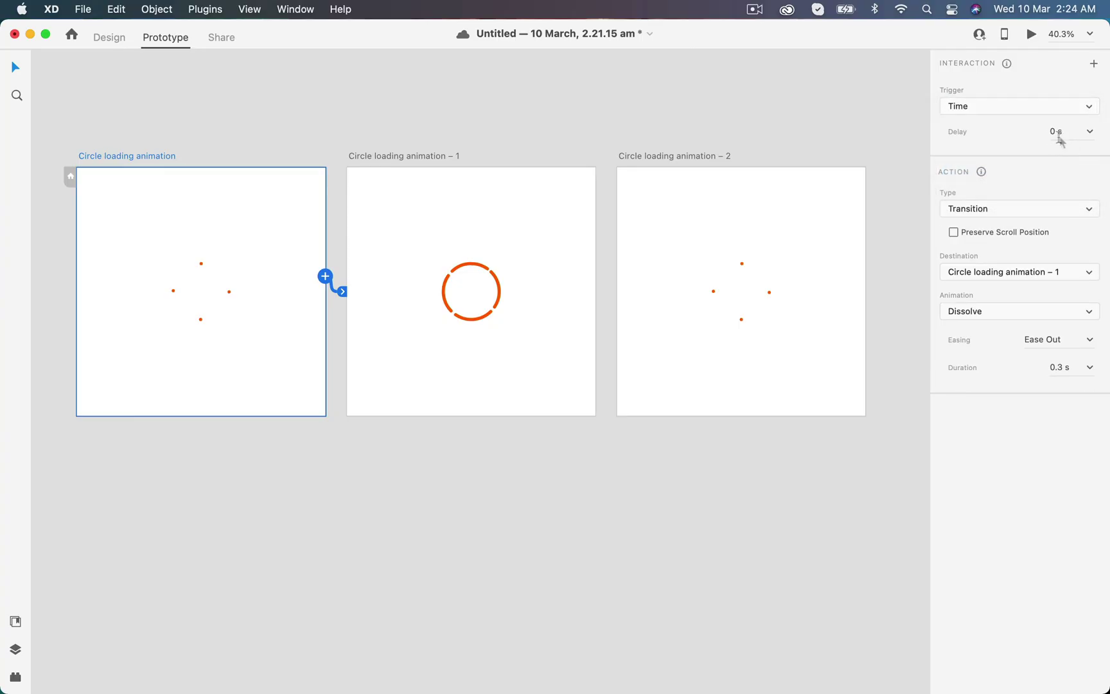
pyautogui.click(969, 216)
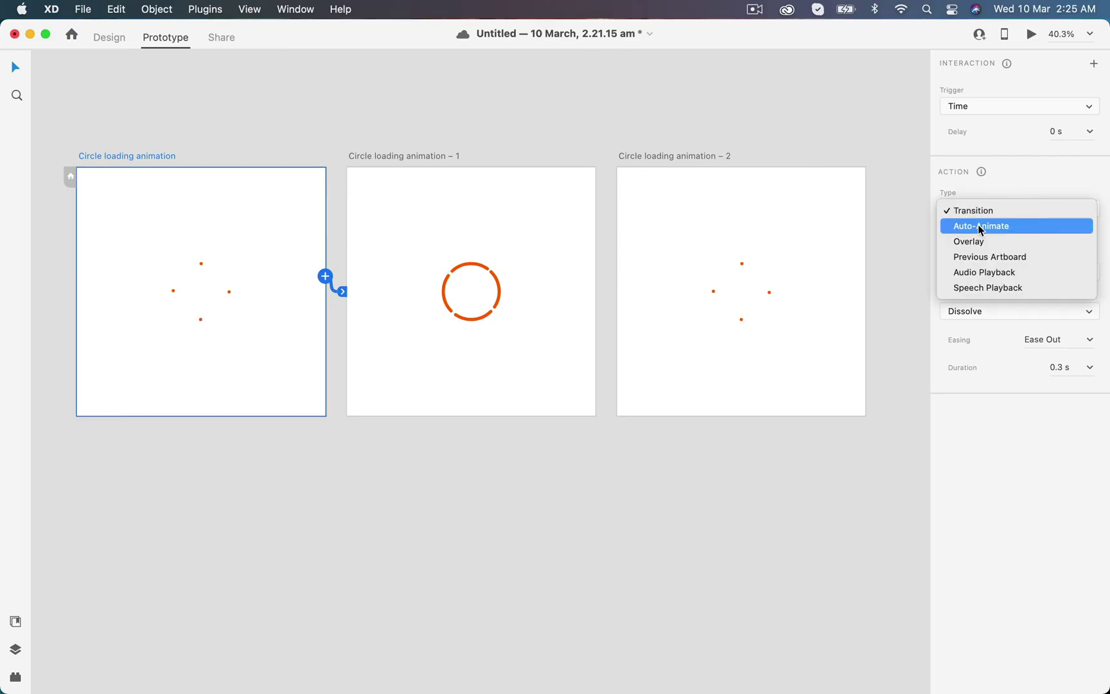
pyautogui.click(979, 229)
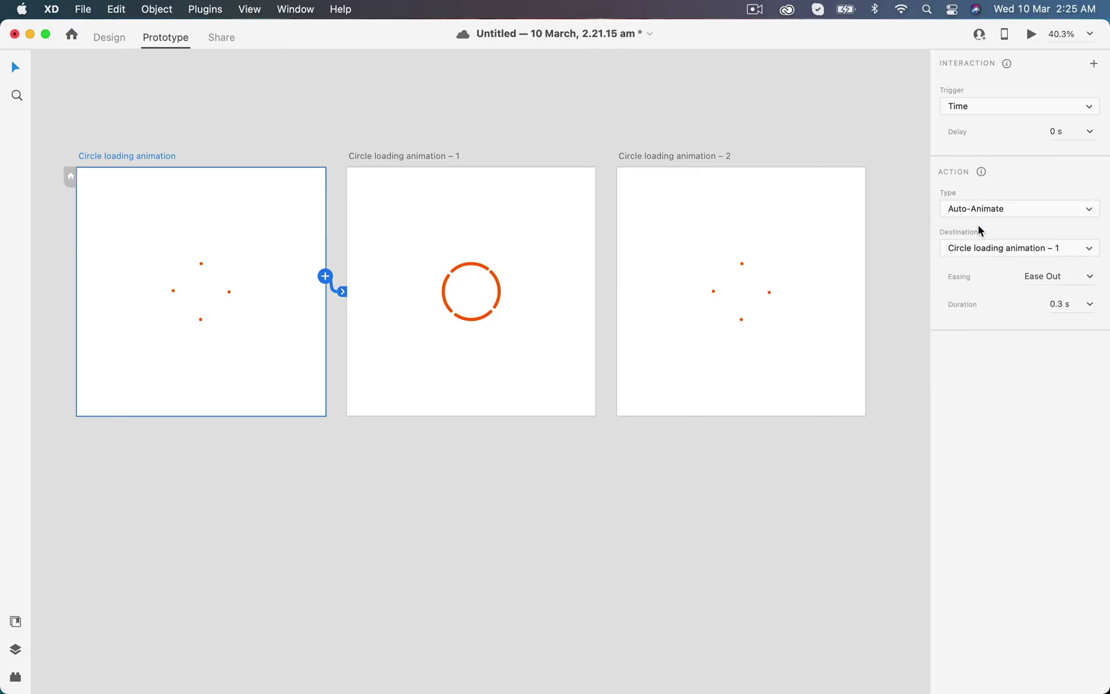
pyautogui.click(1089, 276)
pyautogui.click(1043, 331)
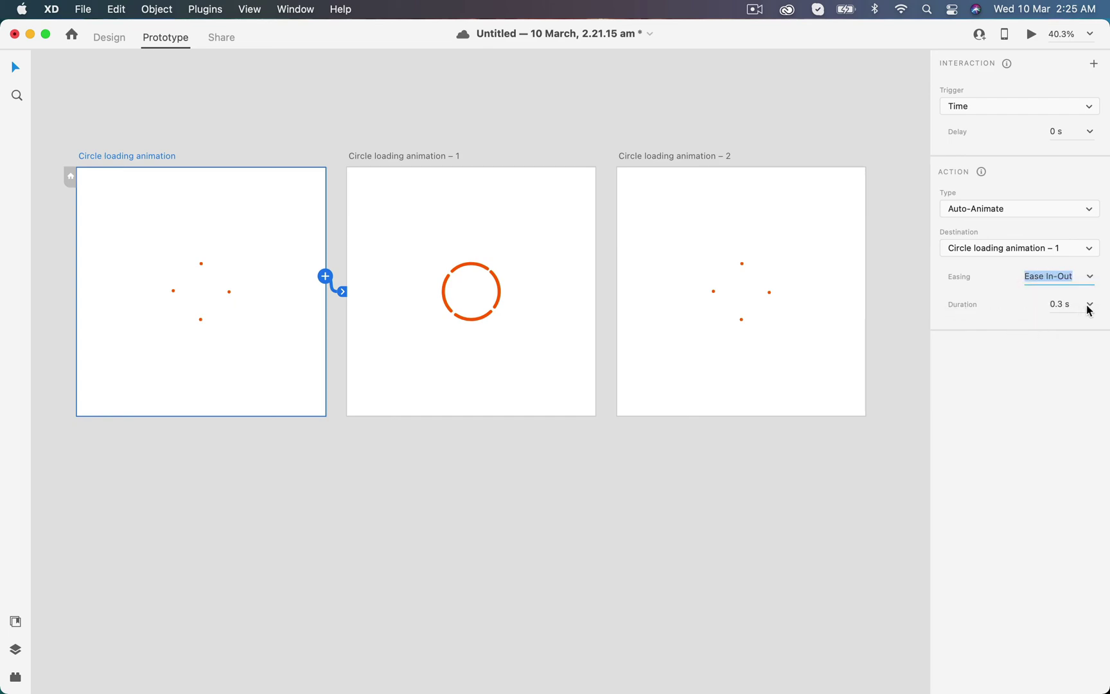
pyautogui.click(1088, 306)
pyautogui.click(1060, 346)
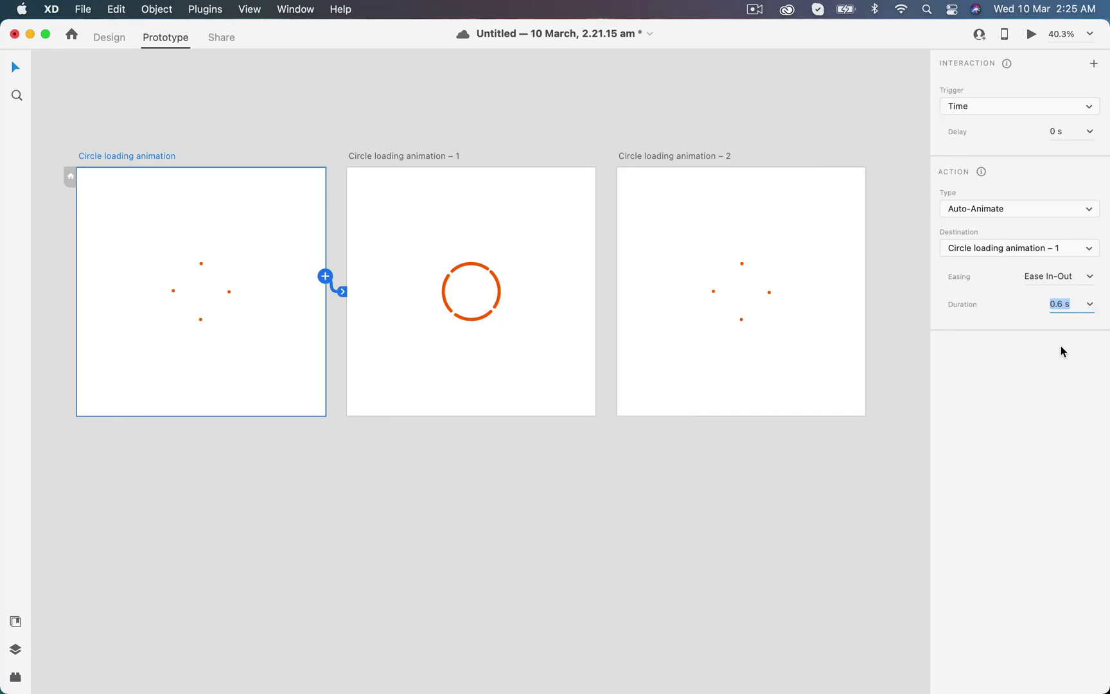
# - Link artboard – 1 to – 2, and – 2 back to Circle loading animation with a 0 s duration
pyautogui.click(371, 155)
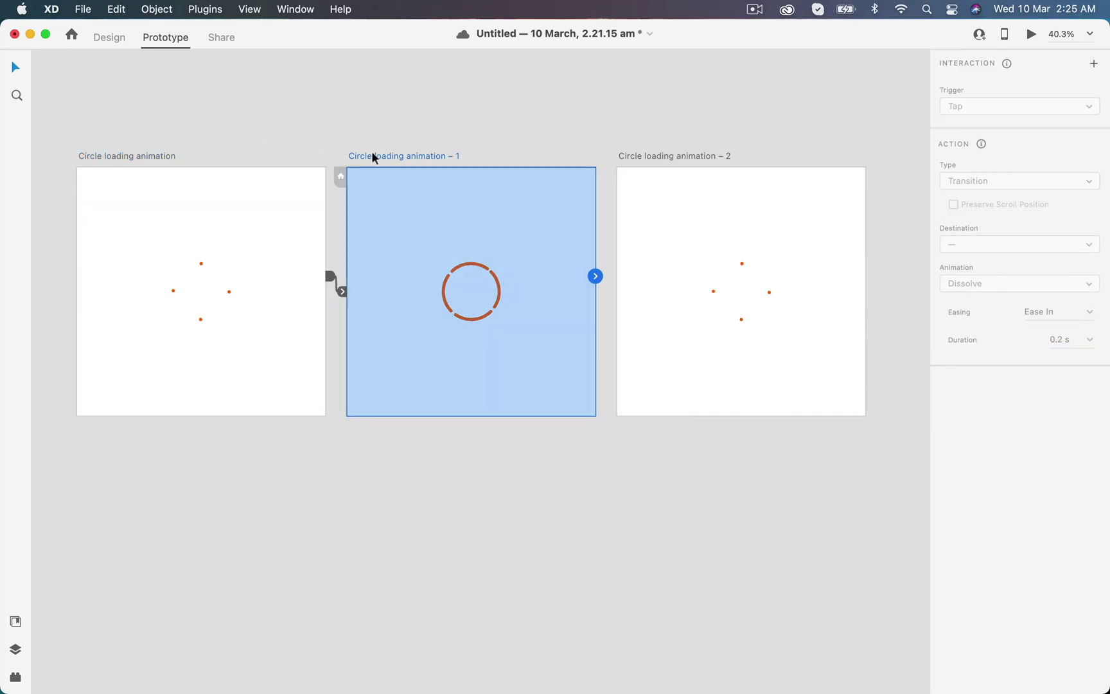
pyautogui.moveTo(595, 276); pyautogui.dragTo(663, 289)
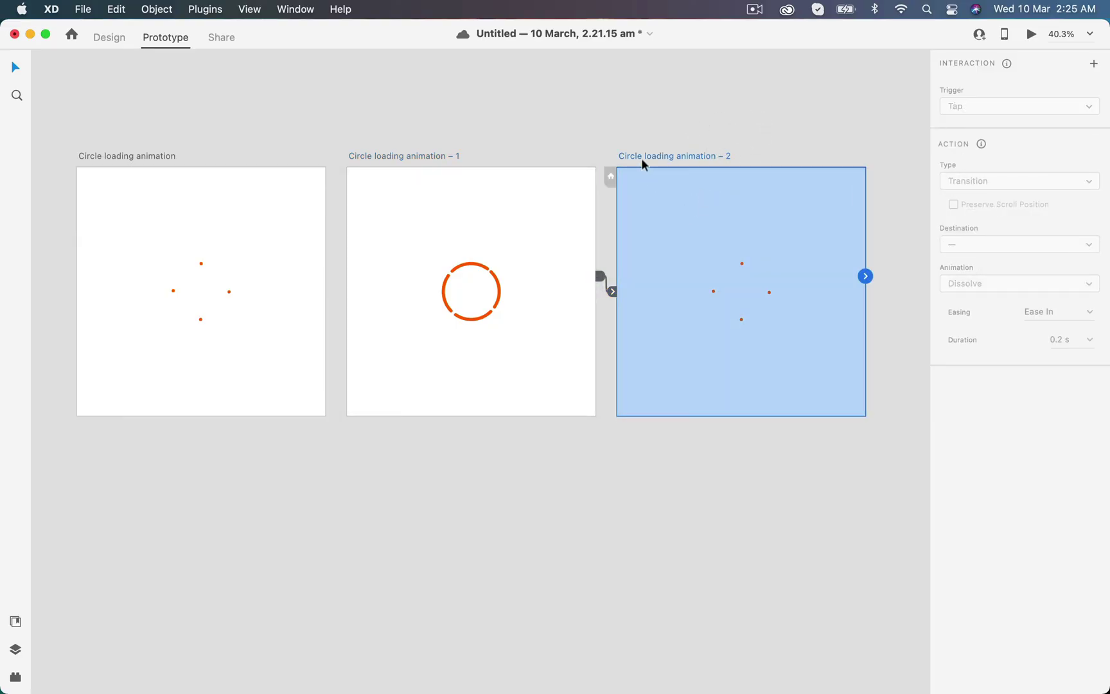
pyautogui.moveTo(865, 276); pyautogui.dragTo(223, 326)
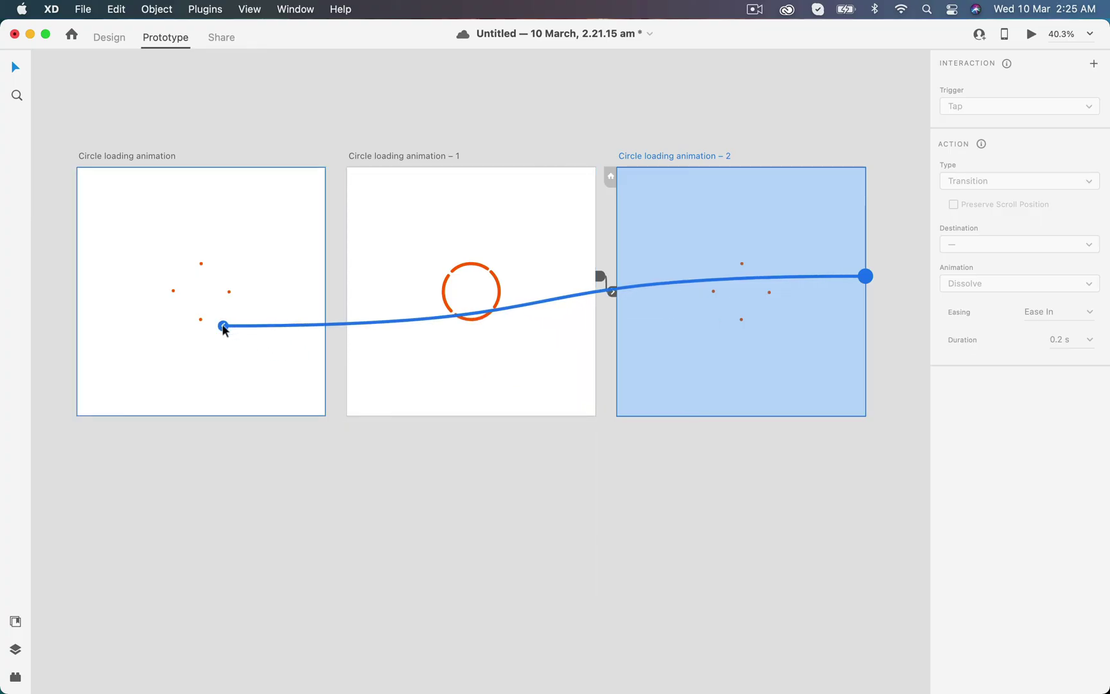
pyautogui.moveTo(222, 326); pyautogui.dragTo(223, 326)
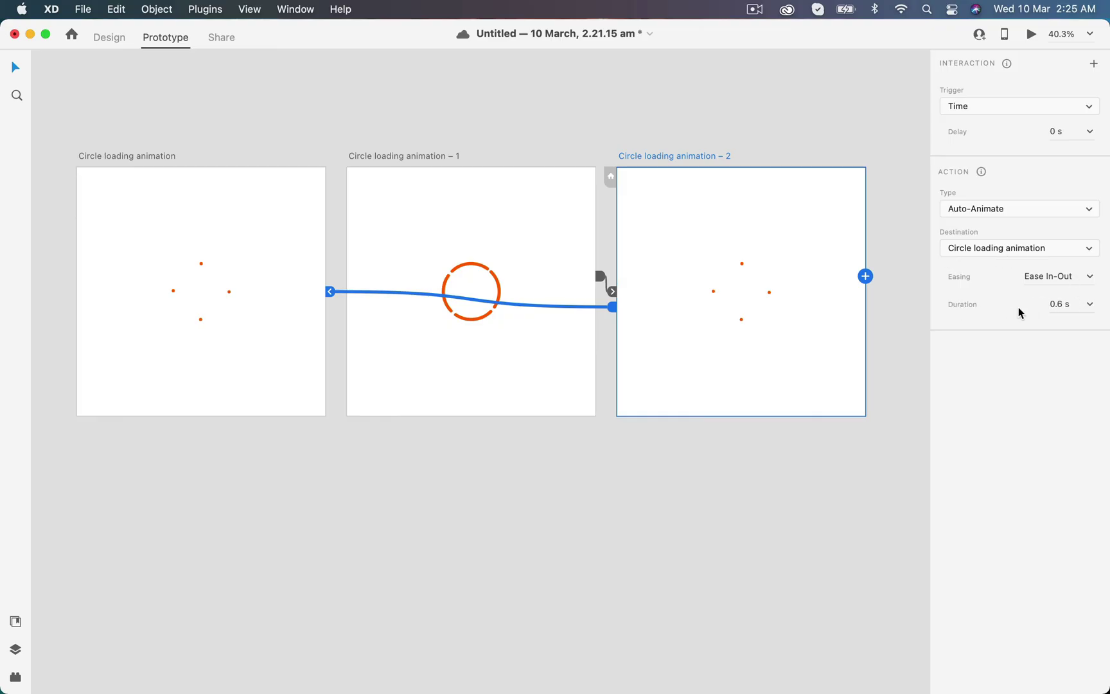
pyautogui.click(1037, 304)
pyautogui.write('0')
pyautogui.press('Tab')
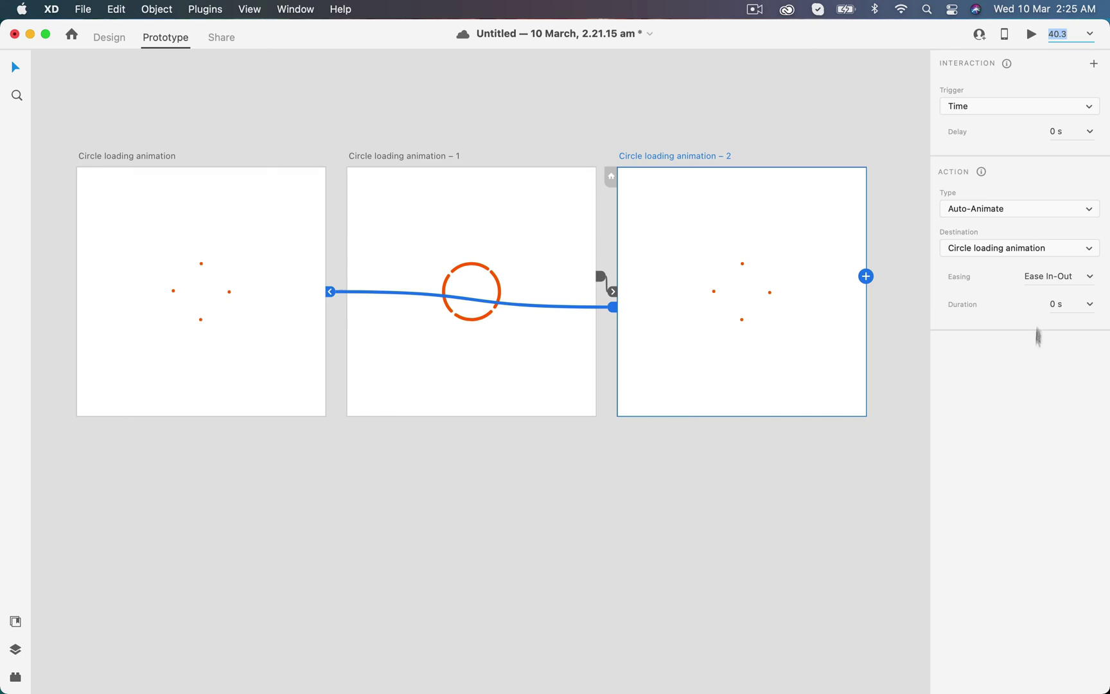
# - Preview the loading animation starting from the Circle loading animation artboard
pyautogui.click(146, 160)
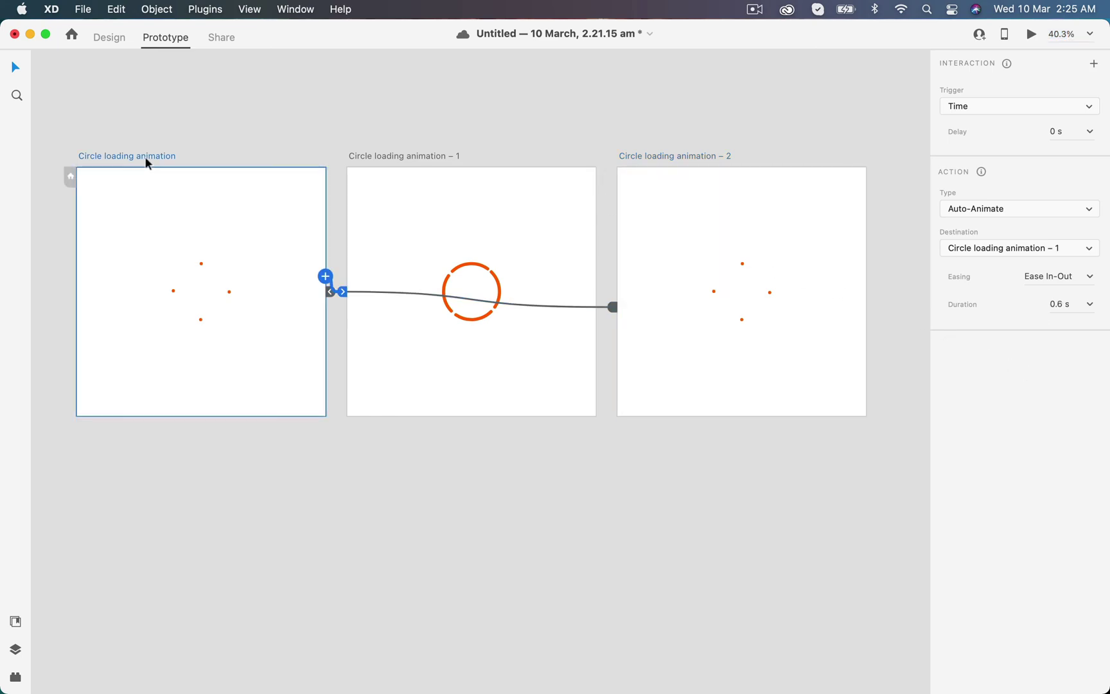
pyautogui.click(1031, 35)
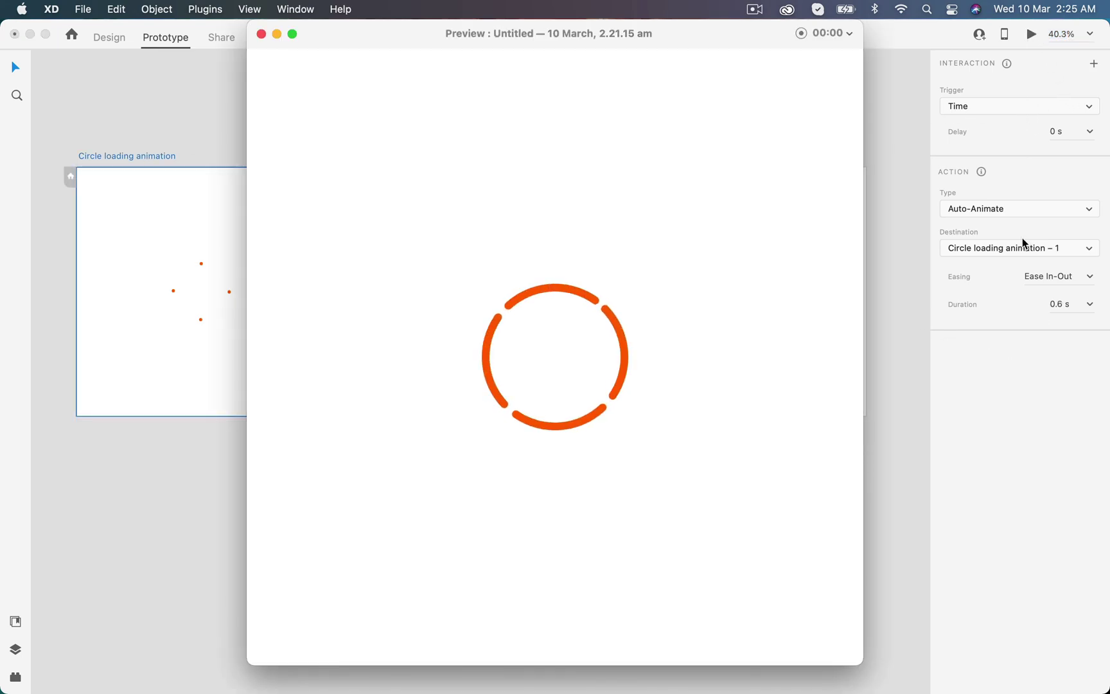